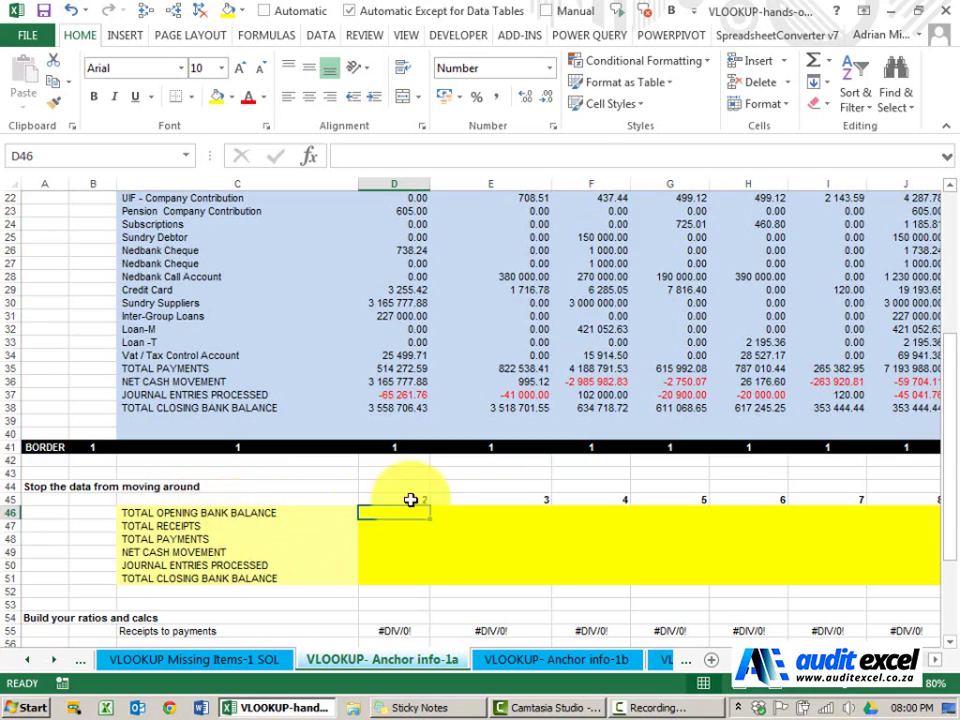
Insert a VLOOKUP function in cell D46 and open its Function Arguments dialog.
{"action": "scroll", "coordinate": [411, 499], "scroll_direction": "up", "scroll_amount": 7}
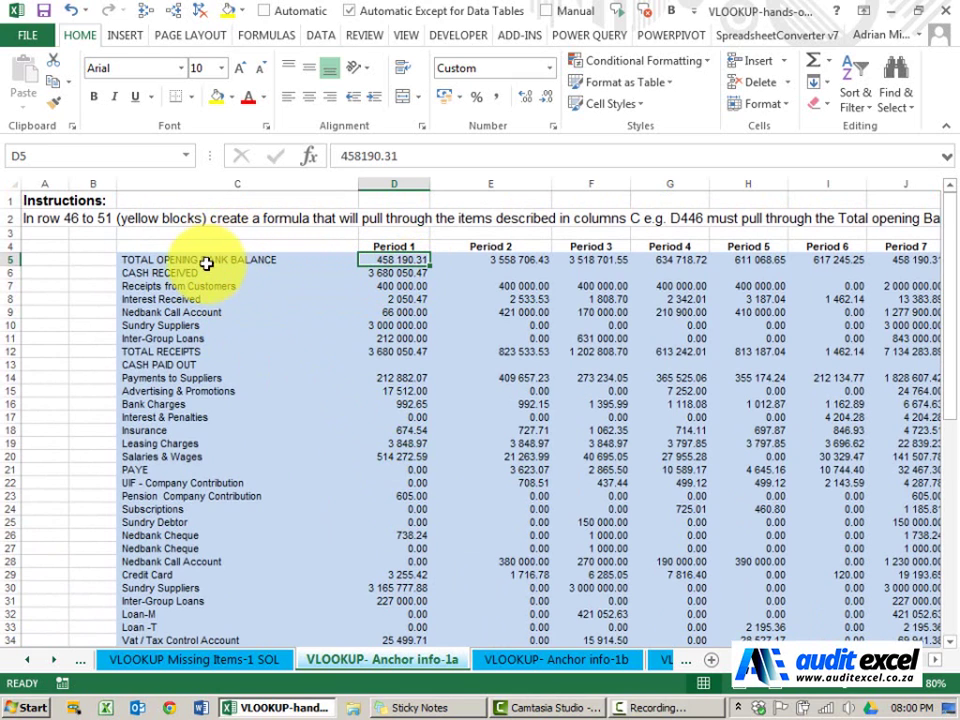
{"action": "scroll", "coordinate": [396, 381], "scroll_direction": "down", "scroll_amount": 5}
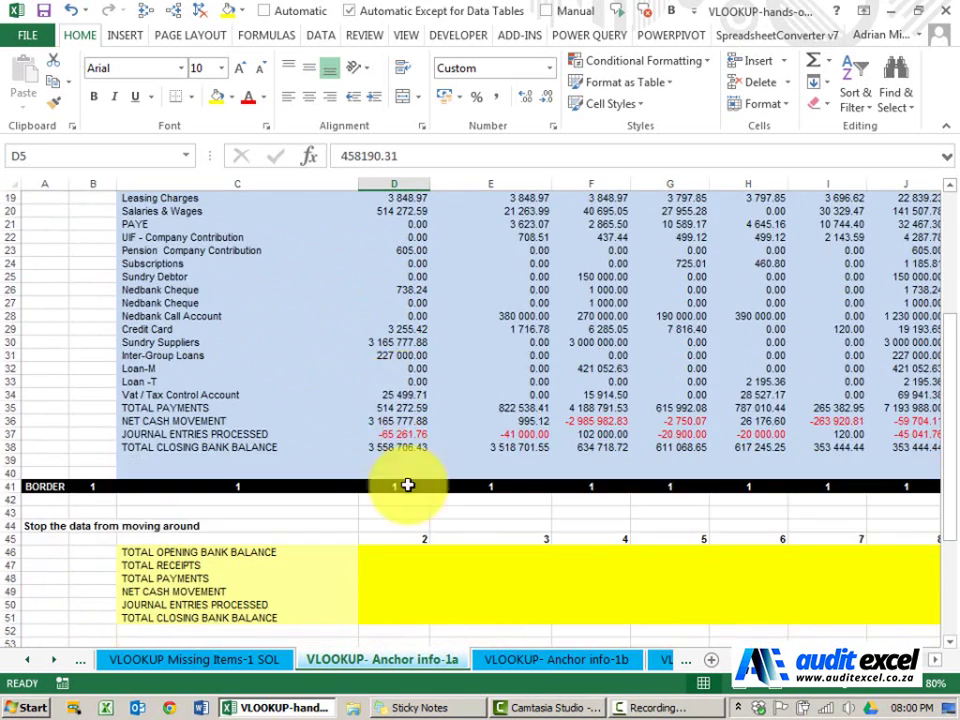
{"action": "left_click", "coordinate": [396, 552]}
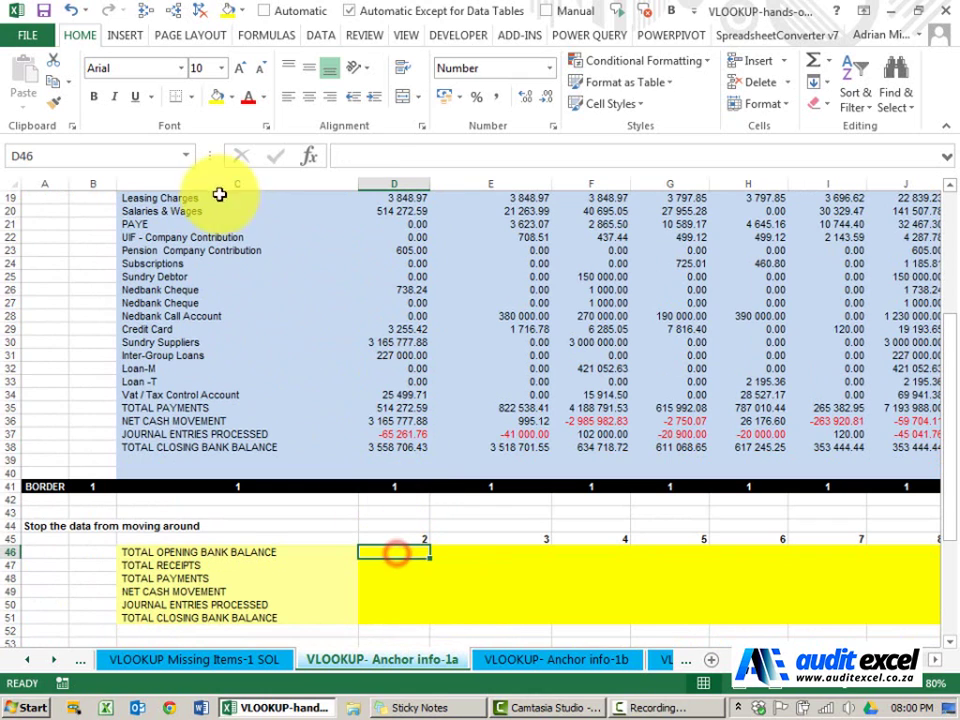
{"action": "left_click", "coordinate": [307, 157]}
{"action": "left_click", "coordinate": [349, 524]}
{"action": "key", "text": "v"}
{"action": "key", "text": "l"}
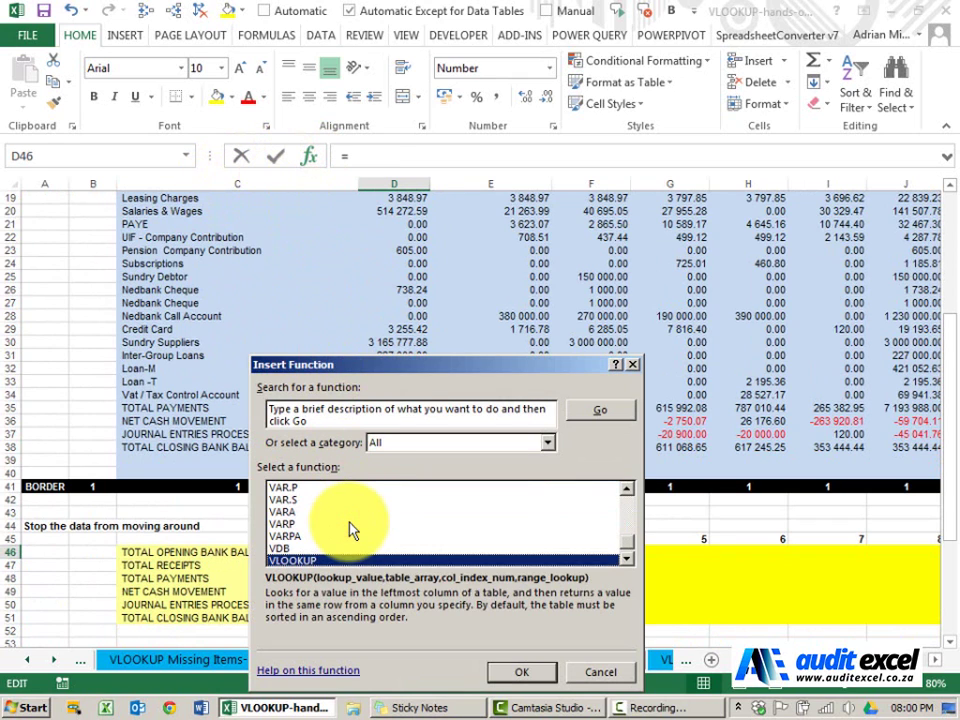
{"action": "key", "text": "Return"}
{"action": "left_click_drag", "start_coordinate": [388, 381], "coordinate": [660, 422]}
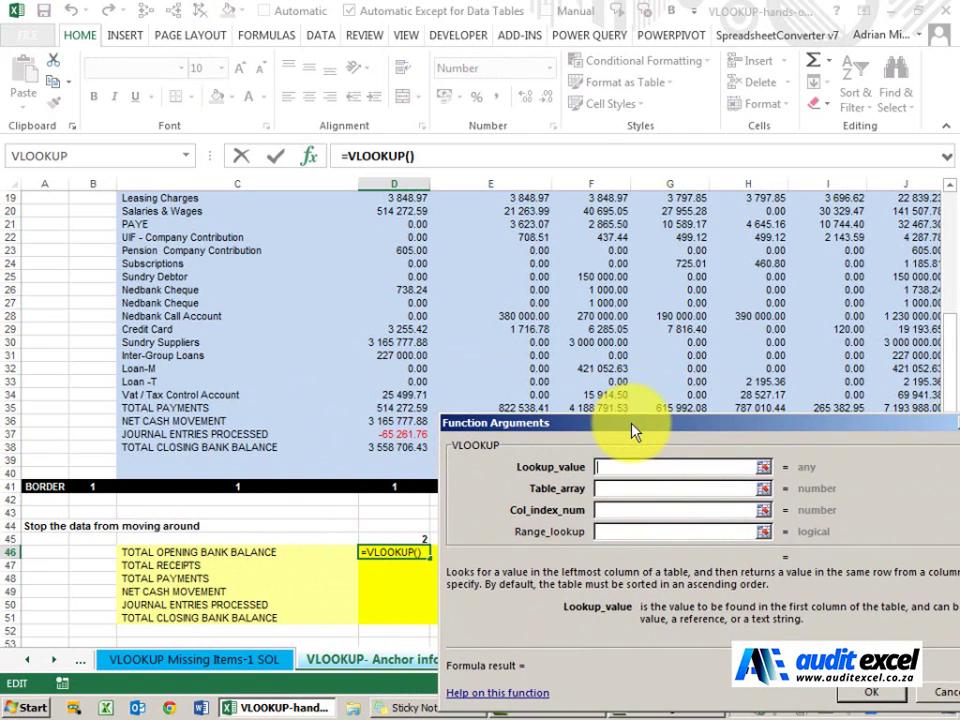
Set the Lookup_value to C46, then edit it to $C46 to anchor the column.
{"action": "left_click", "coordinate": [241, 553]}
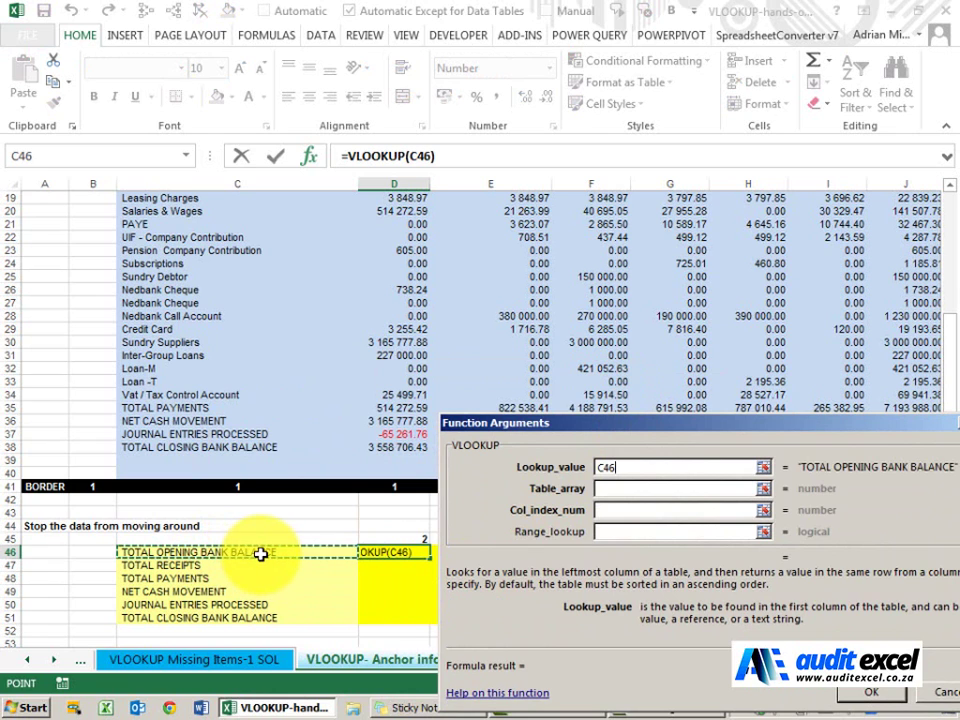
{"action": "left_click_drag", "start_coordinate": [482, 421], "coordinate": [540, 414]}
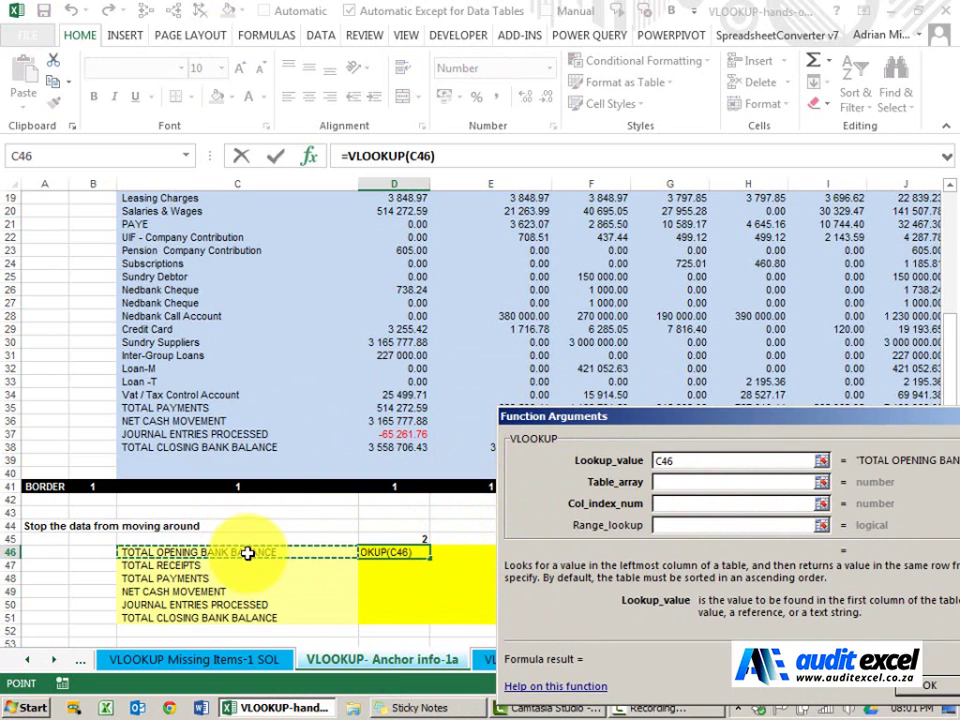
{"action": "left_click", "coordinate": [656, 460]}
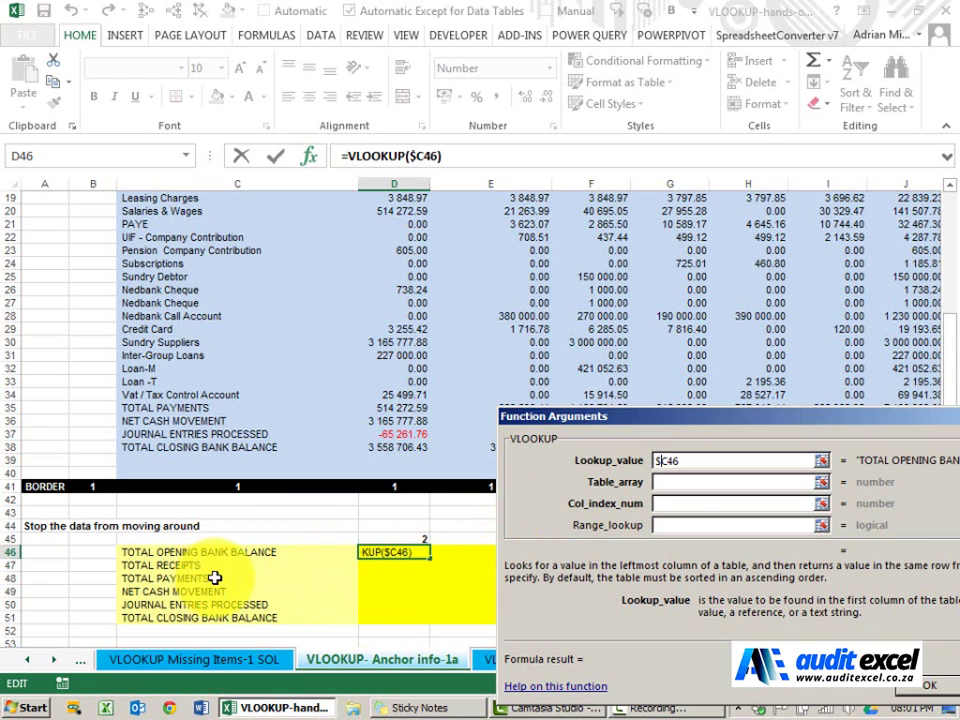
Set Table_array to the absolute range $C$5:$J$40.
{"action": "left_click", "coordinate": [671, 481]}
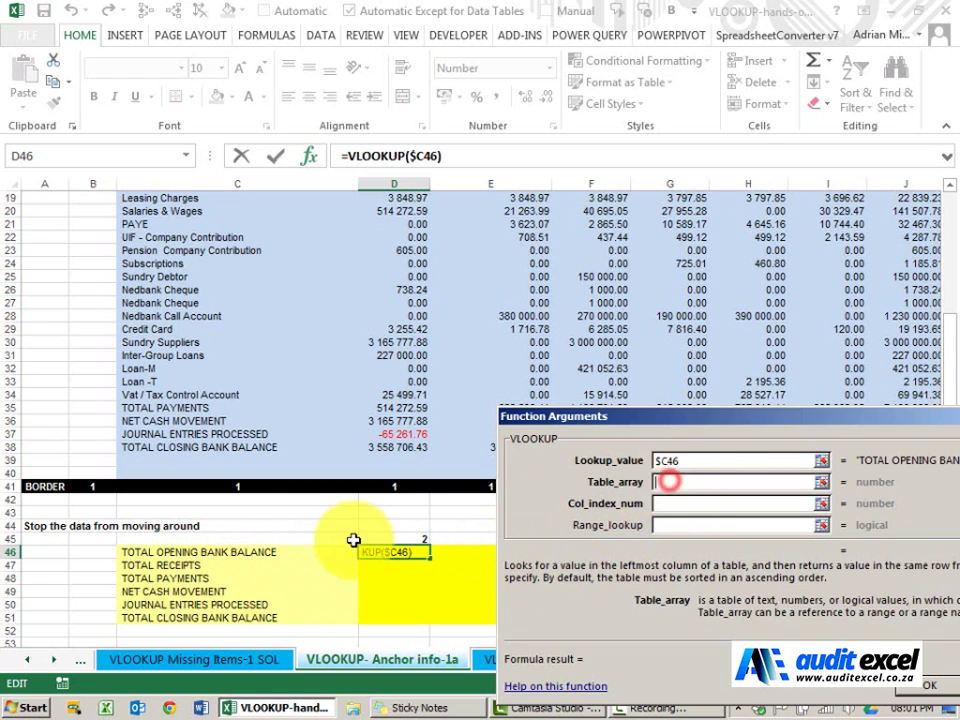
{"action": "scroll", "coordinate": [497, 510], "scroll_direction": "up", "scroll_amount": 5}
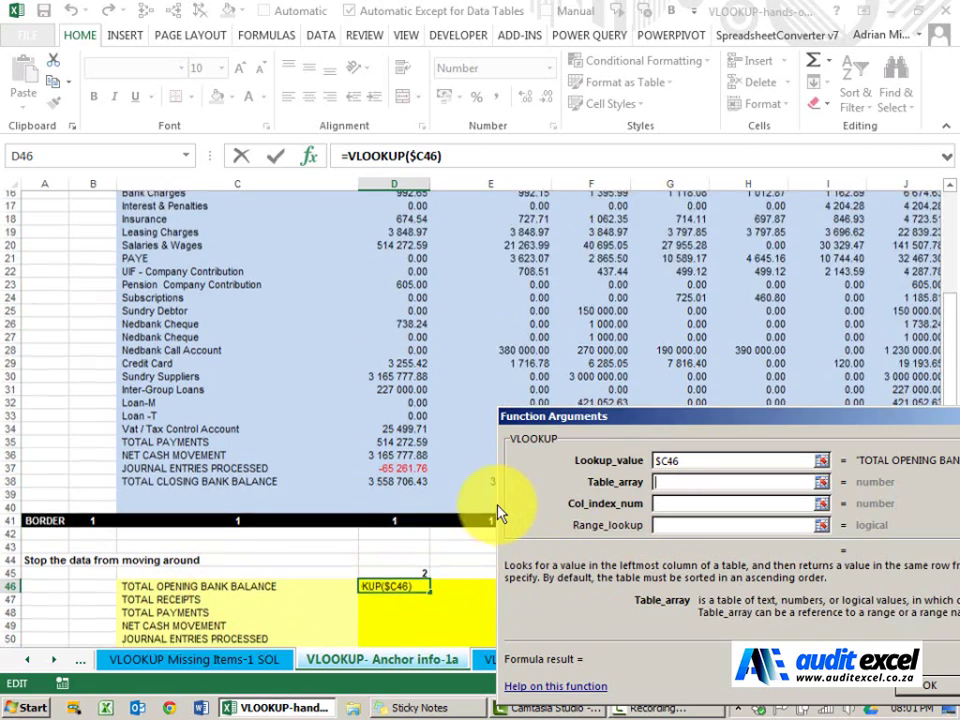
{"action": "left_click_drag", "start_coordinate": [251, 212], "coordinate": [829, 606]}
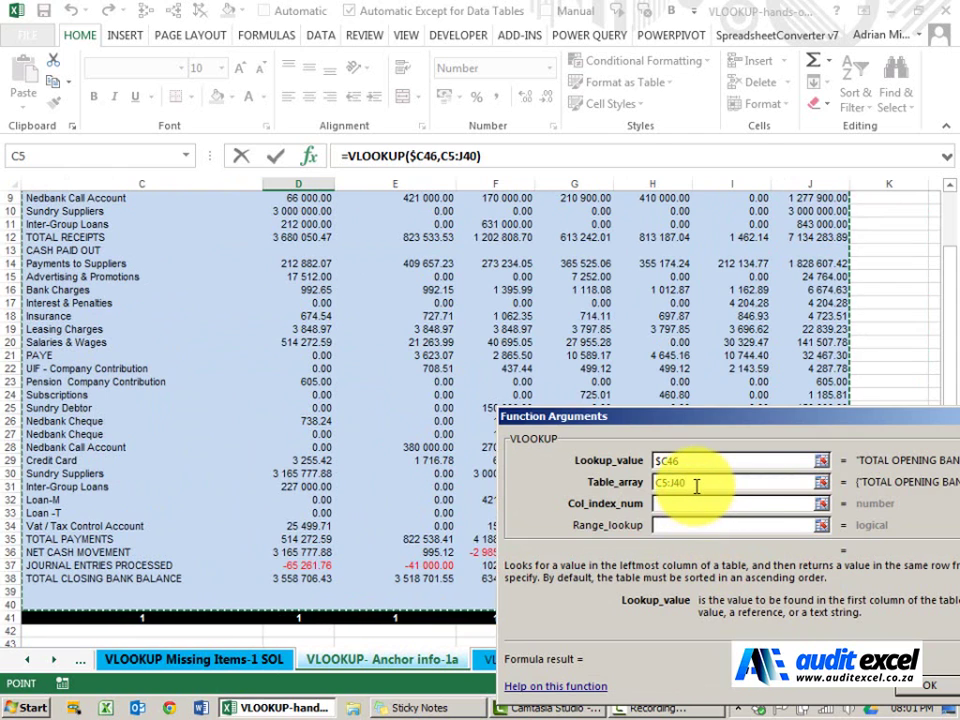
{"action": "left_click", "coordinate": [652, 484]}
{"action": "key", "text": "F4"}
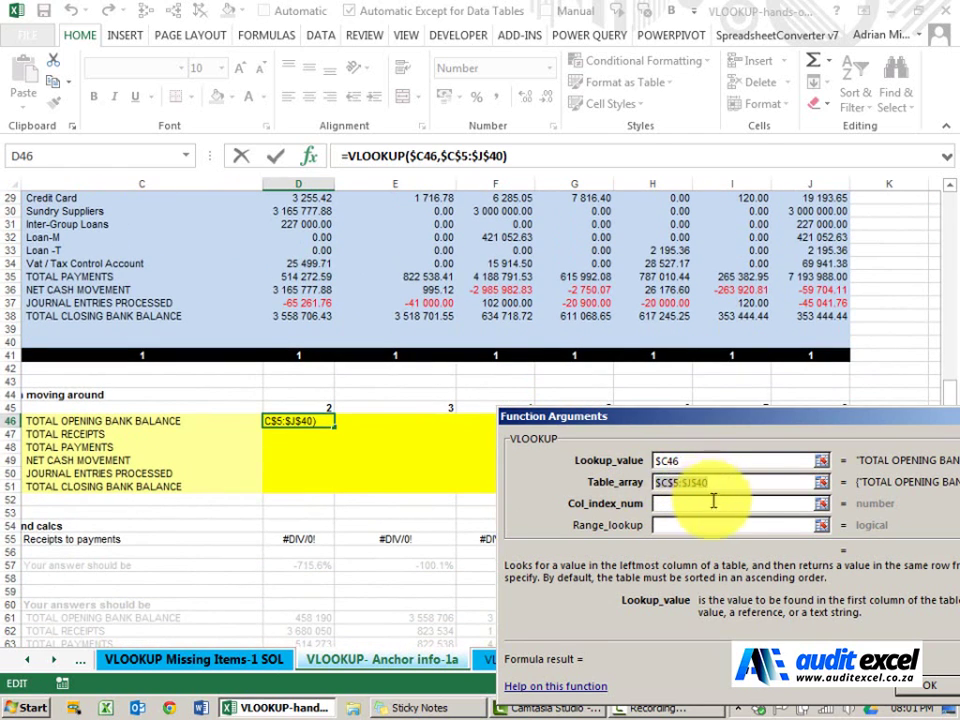
Enter 2 as Col_index_num and false as Range_lookup for an exact match.
{"action": "left_click", "coordinate": [679, 505]}
{"action": "scroll", "coordinate": [328, 484], "scroll_direction": "up", "scroll_amount": 1}
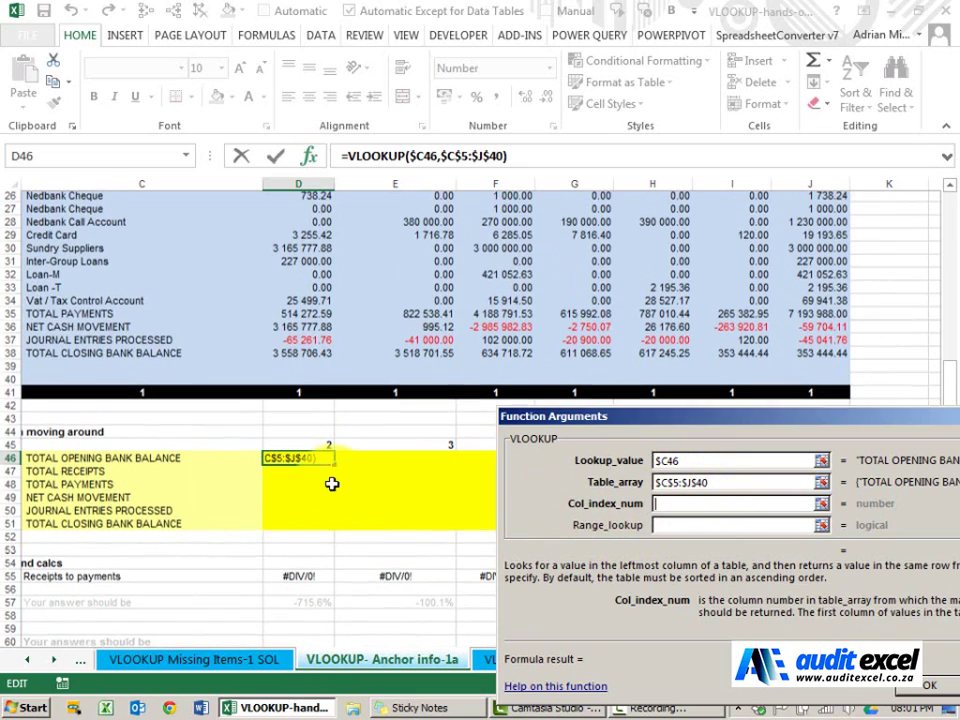
{"action": "scroll", "coordinate": [305, 458], "scroll_direction": "up", "scroll_amount": 6}
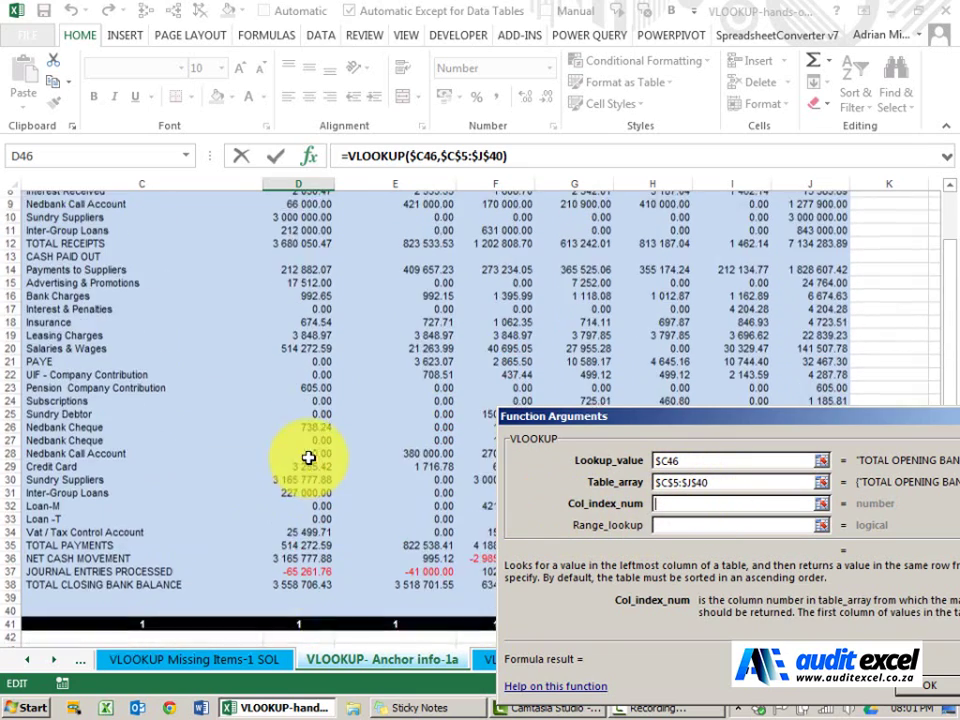
{"action": "scroll", "coordinate": [310, 456], "scroll_direction": "up", "scroll_amount": 3}
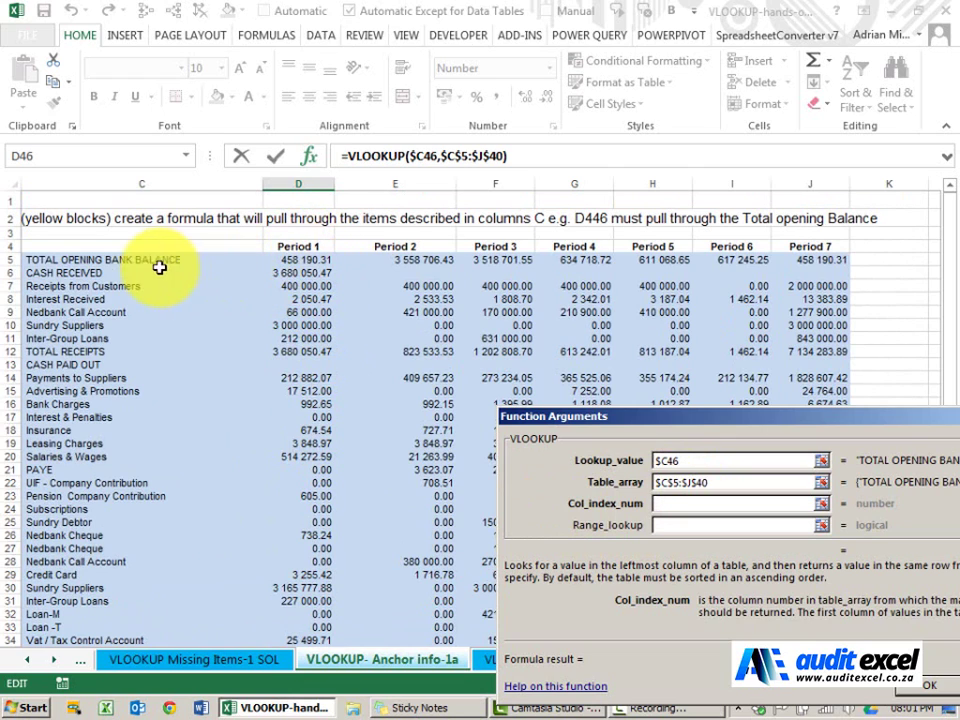
{"action": "left_click", "coordinate": [670, 507]}
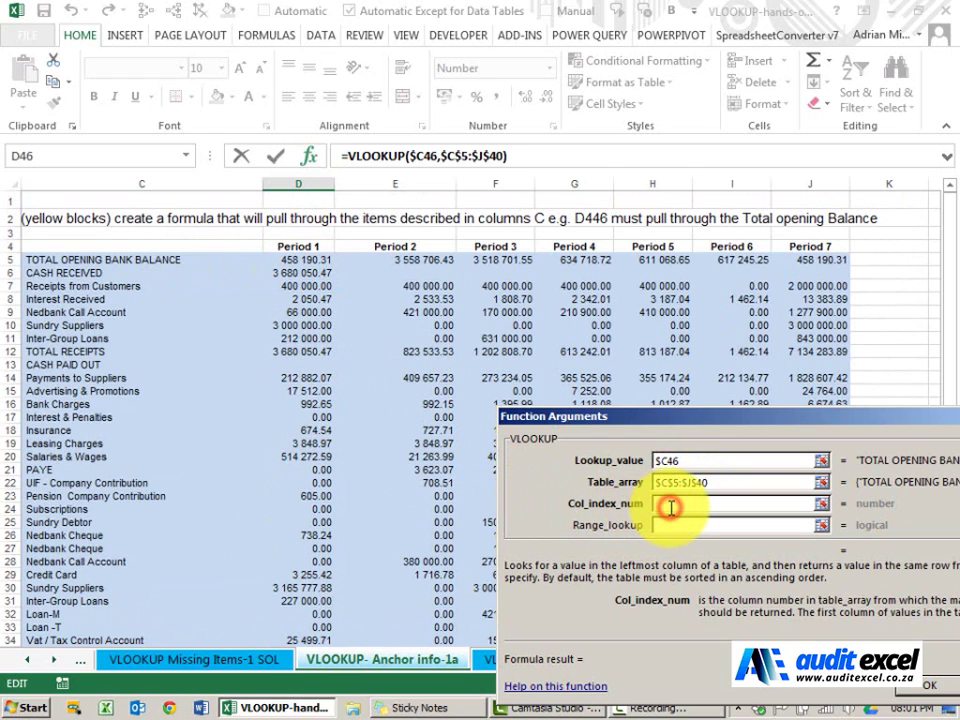
{"action": "left_click", "coordinate": [663, 527]}
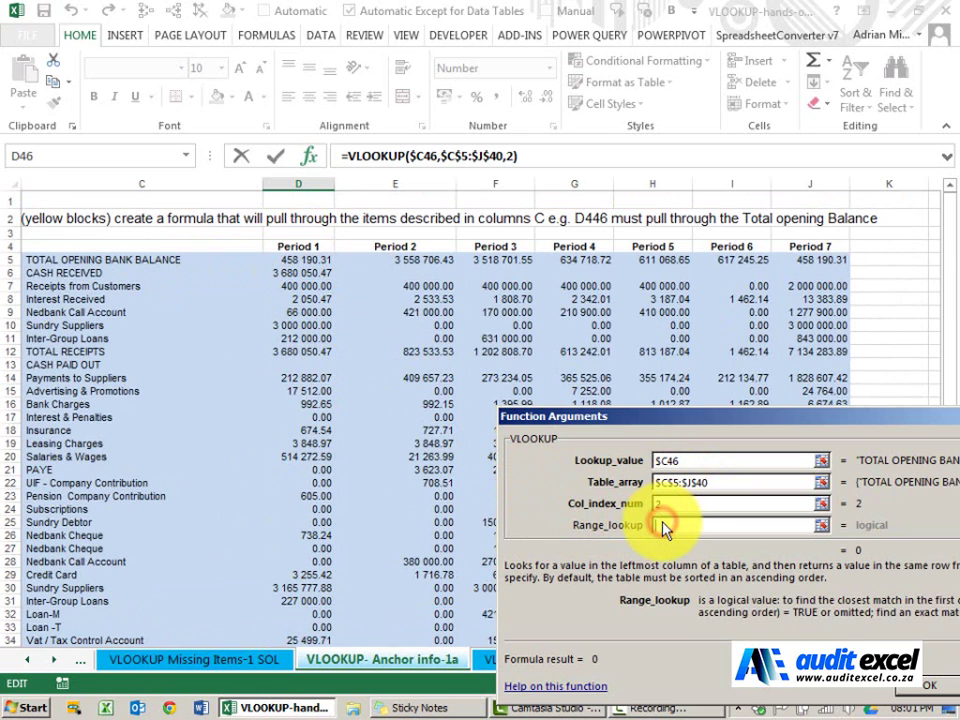
{"action": "type", "text": "false"}
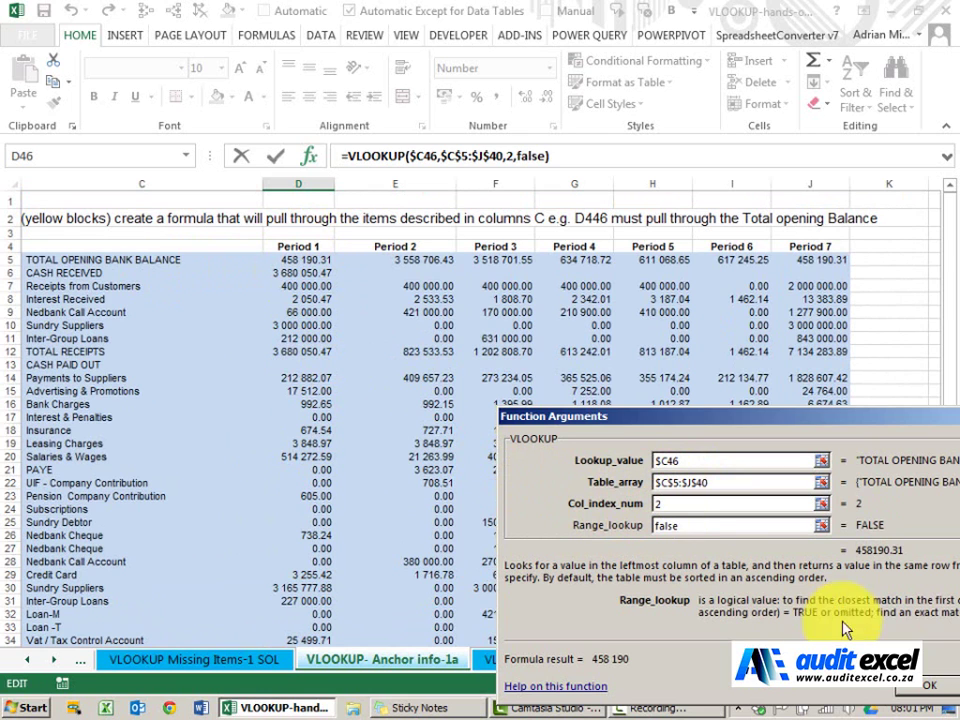
Confirm the D46 formula, fill it down to D51, and check the copy in D47.
{"action": "key", "text": "Return"}
{"action": "scroll", "coordinate": [540, 425], "scroll_direction": "down", "scroll_amount": 2}
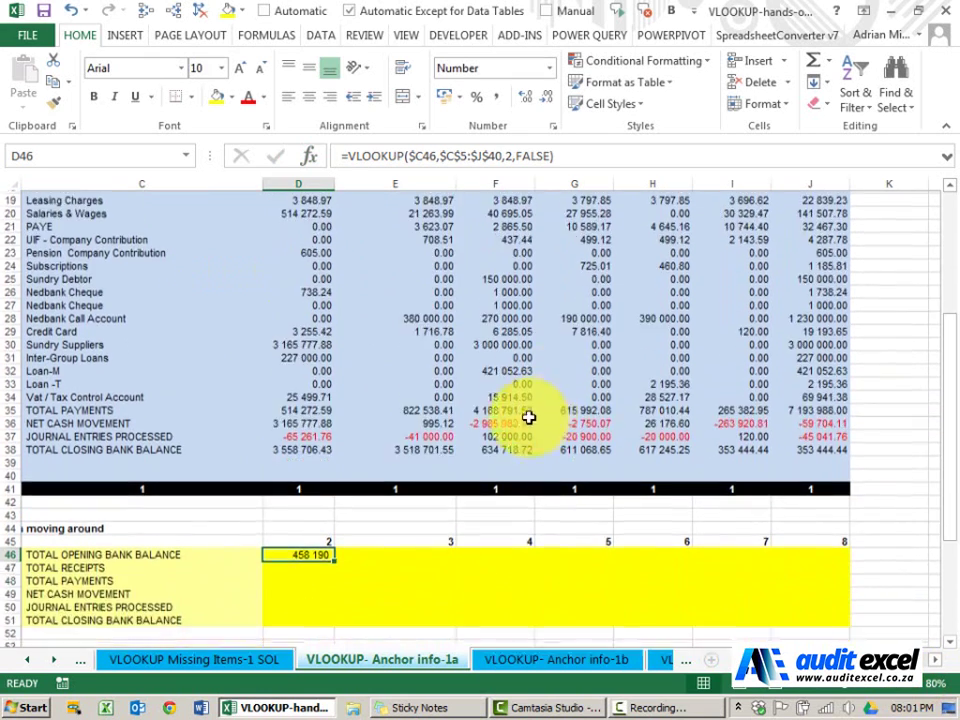
{"action": "scroll", "coordinate": [320, 560], "scroll_direction": "up", "scroll_amount": 6}
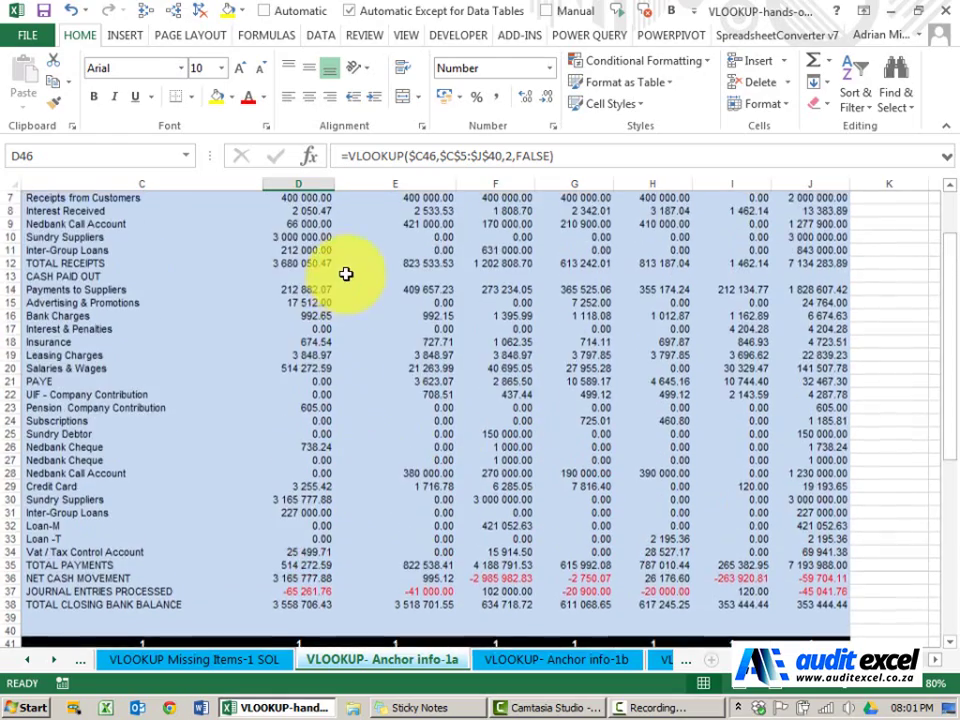
{"action": "scroll", "coordinate": [332, 300], "scroll_direction": "down", "scroll_amount": 7}
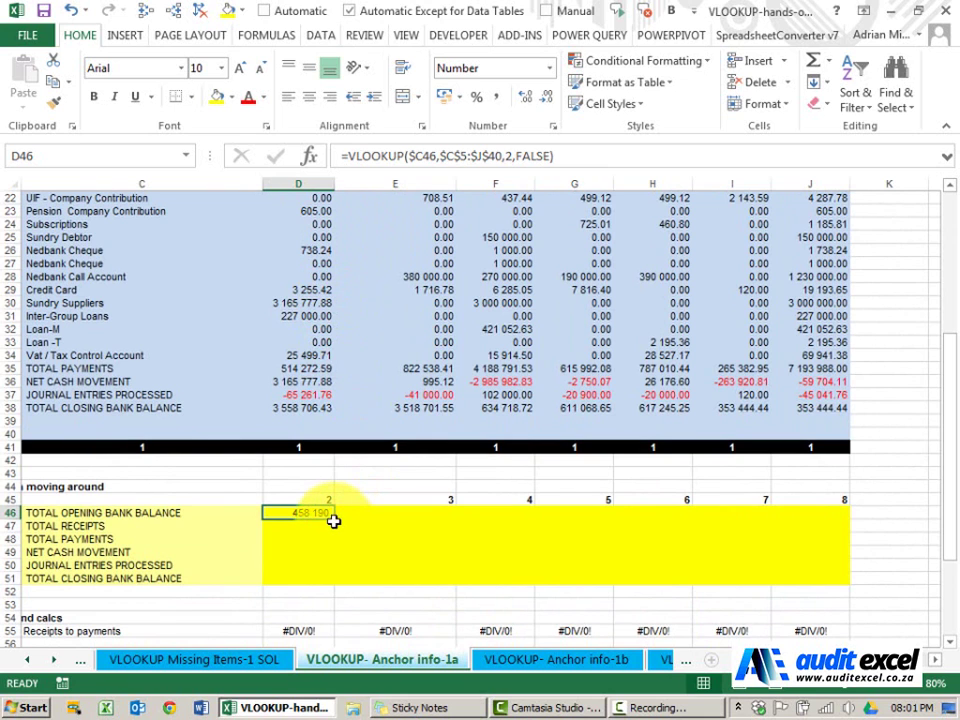
{"action": "left_click_drag", "start_coordinate": [333, 521], "coordinate": [329, 582]}
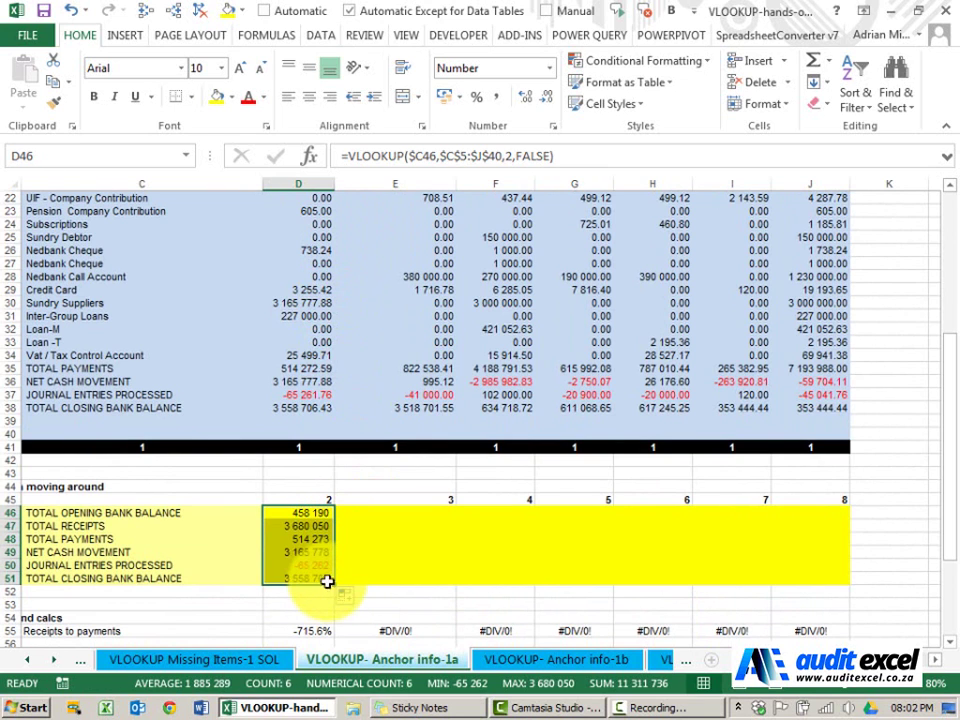
{"action": "left_click", "coordinate": [288, 529]}
{"action": "scroll", "coordinate": [316, 480], "scroll_direction": "up", "scroll_amount": 1}
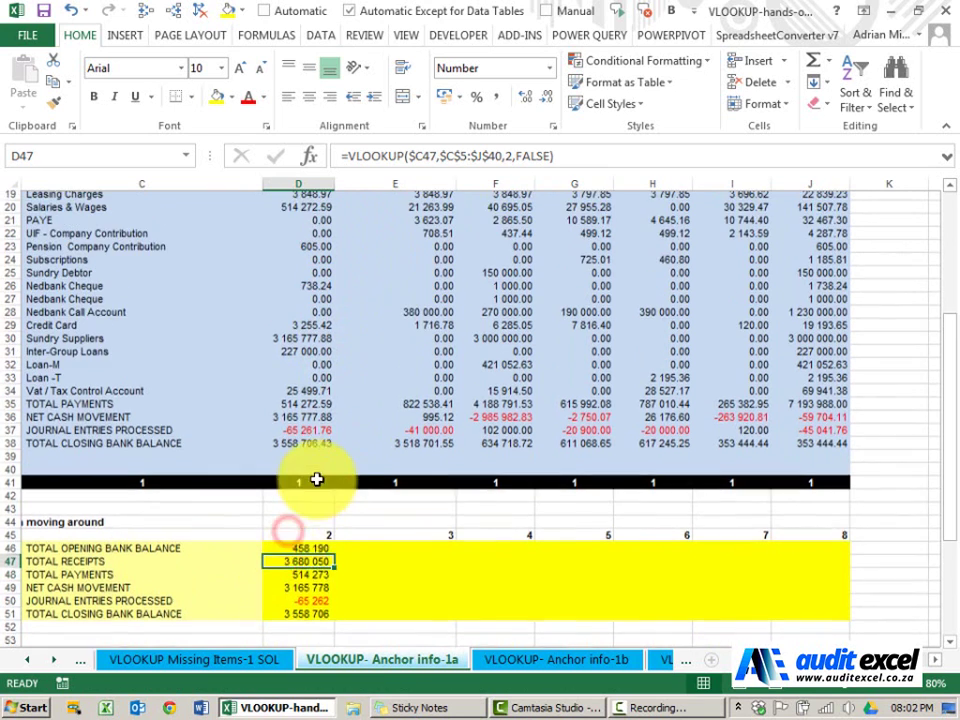
{"action": "scroll", "coordinate": [316, 480], "scroll_direction": "up", "scroll_amount": 6}
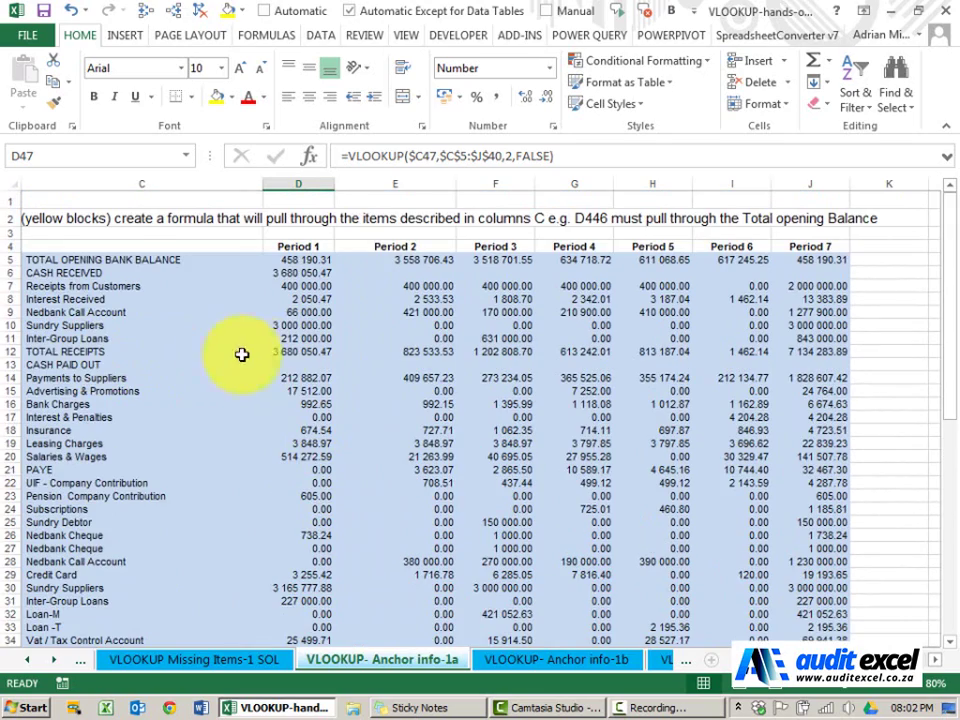
{"action": "scroll", "coordinate": [316, 388], "scroll_direction": "down", "scroll_amount": 10}
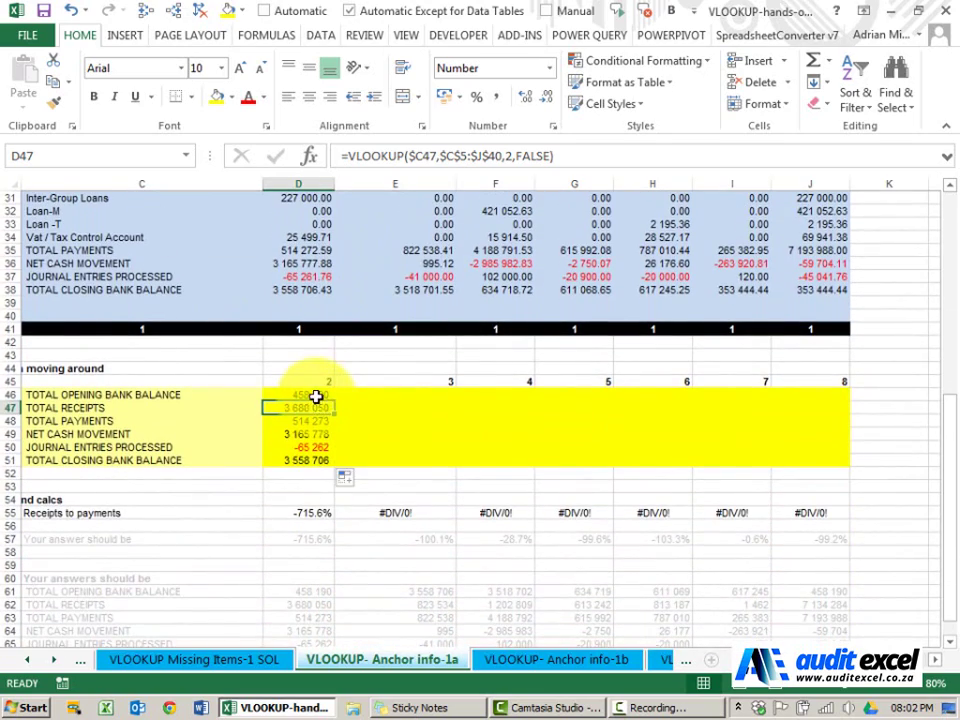
Copy the D46 lookup formula across into E46.
{"action": "left_click", "coordinate": [316, 397]}
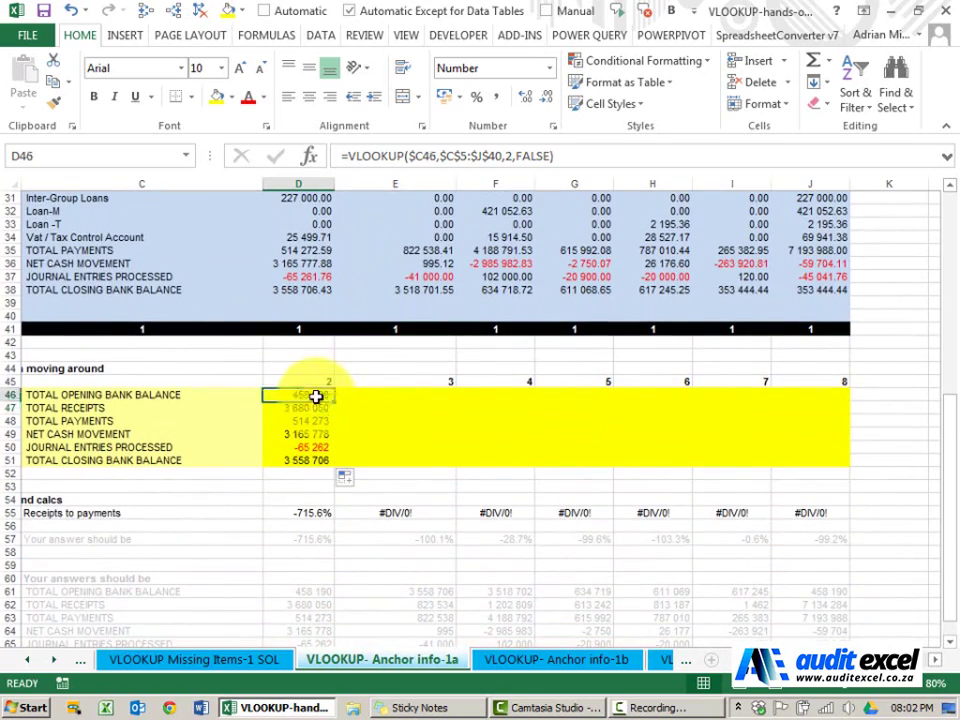
{"action": "left_click_drag", "start_coordinate": [333, 399], "coordinate": [403, 397]}
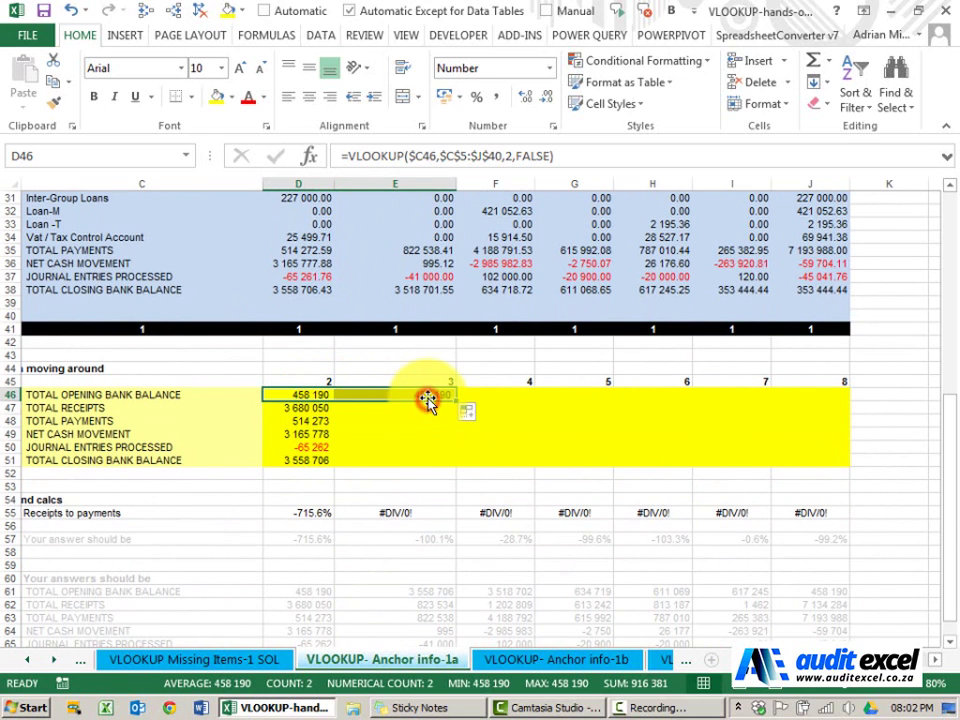
{"action": "left_click", "coordinate": [427, 399]}
{"action": "scroll", "coordinate": [446, 364], "scroll_direction": "up", "scroll_amount": 10}
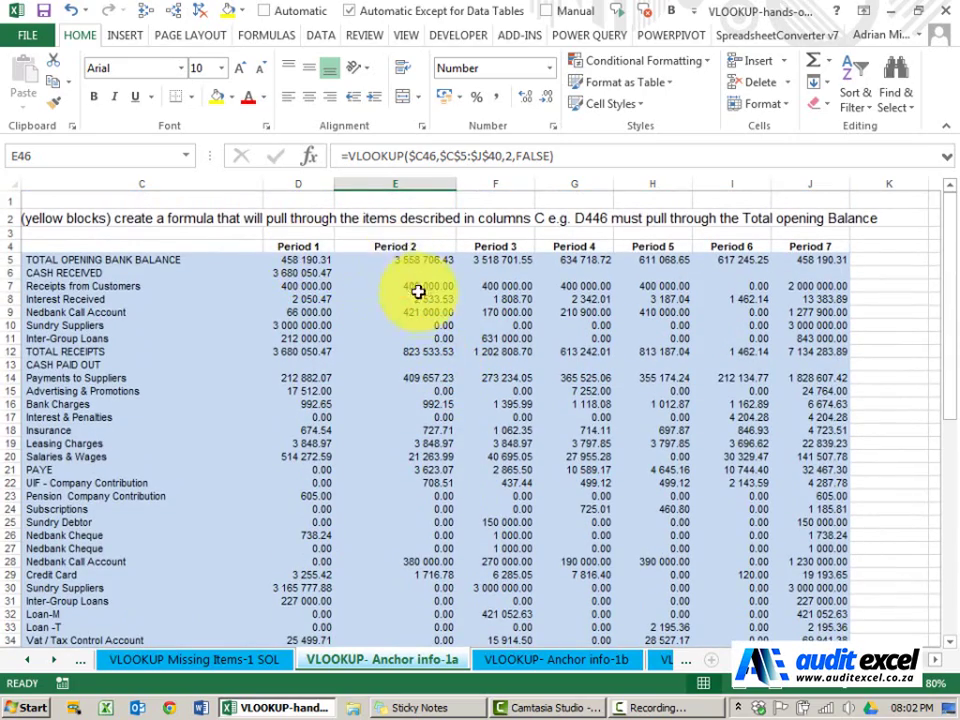
{"action": "scroll", "coordinate": [421, 296], "scroll_direction": "down", "scroll_amount": 8}
Change E46's column index from 2 to 3 so it returns 3 558 706.
{"action": "left_click", "coordinate": [311, 157]}
{"action": "left_click", "coordinate": [583, 491]}
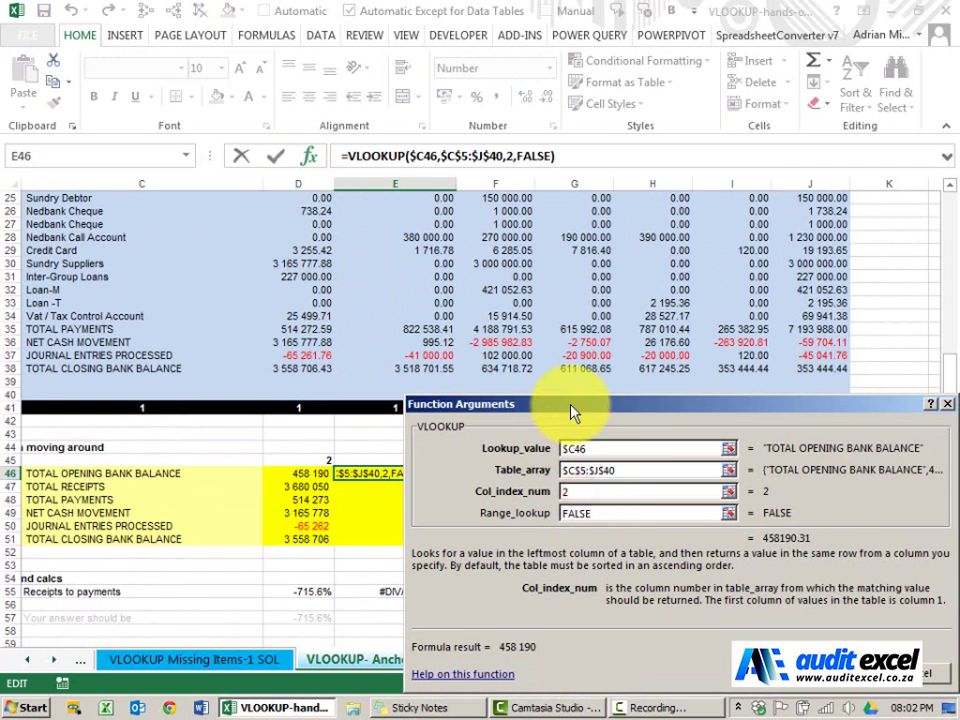
{"action": "left_click_drag", "start_coordinate": [572, 410], "coordinate": [624, 401]}
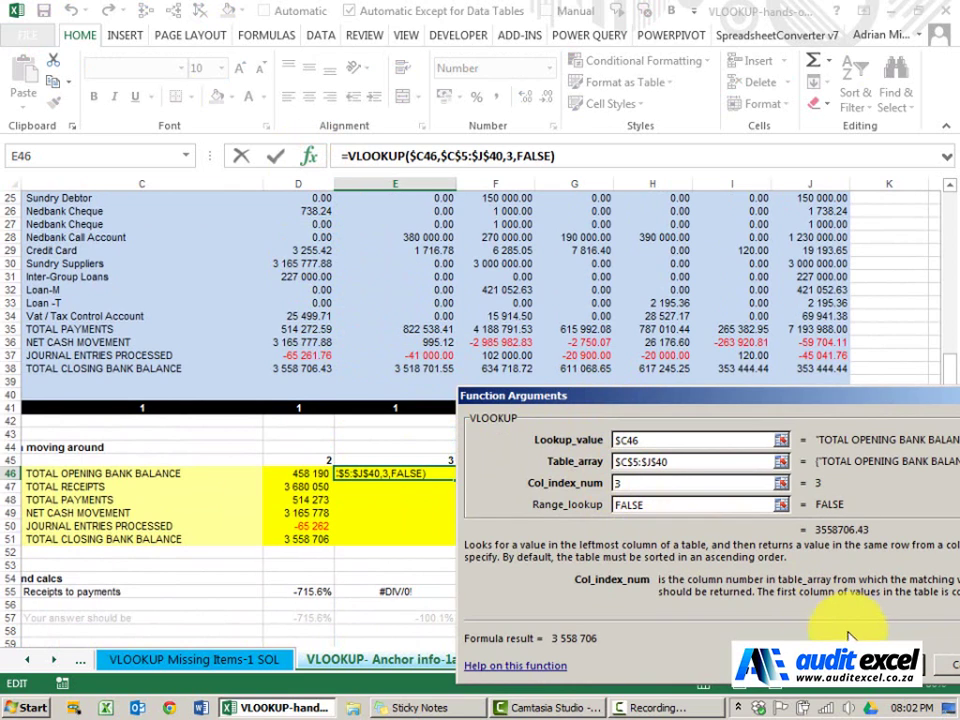
{"action": "key", "text": "Return"}
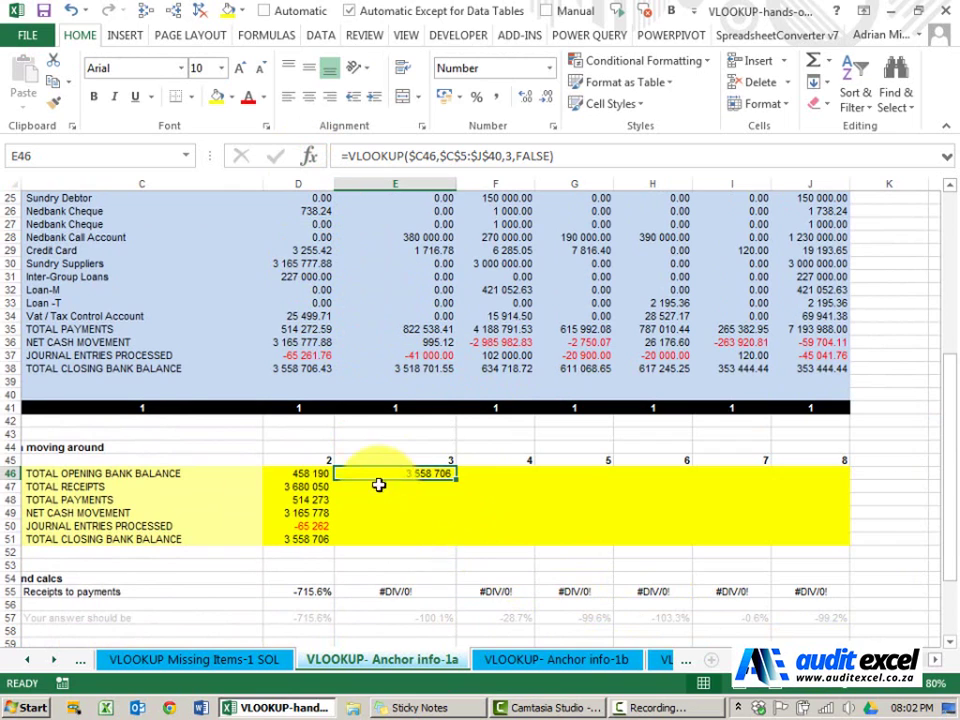
Replace D46's fixed column index 2 with a row-locked reference to helper cell D$45.
{"action": "left_click", "coordinate": [312, 462]}
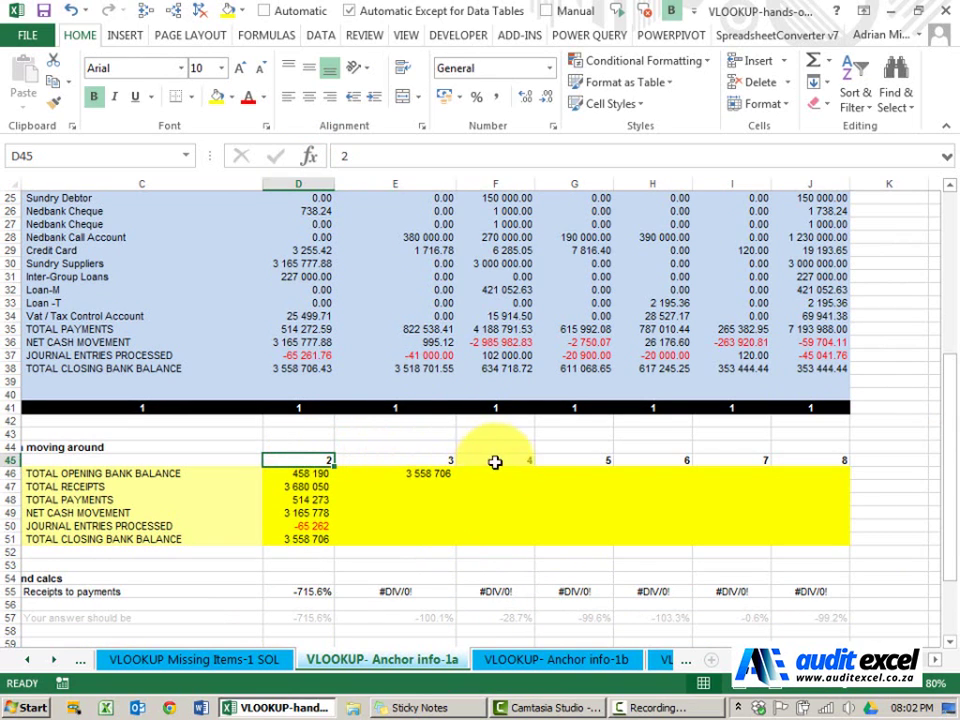
{"action": "left_click", "coordinate": [316, 475]}
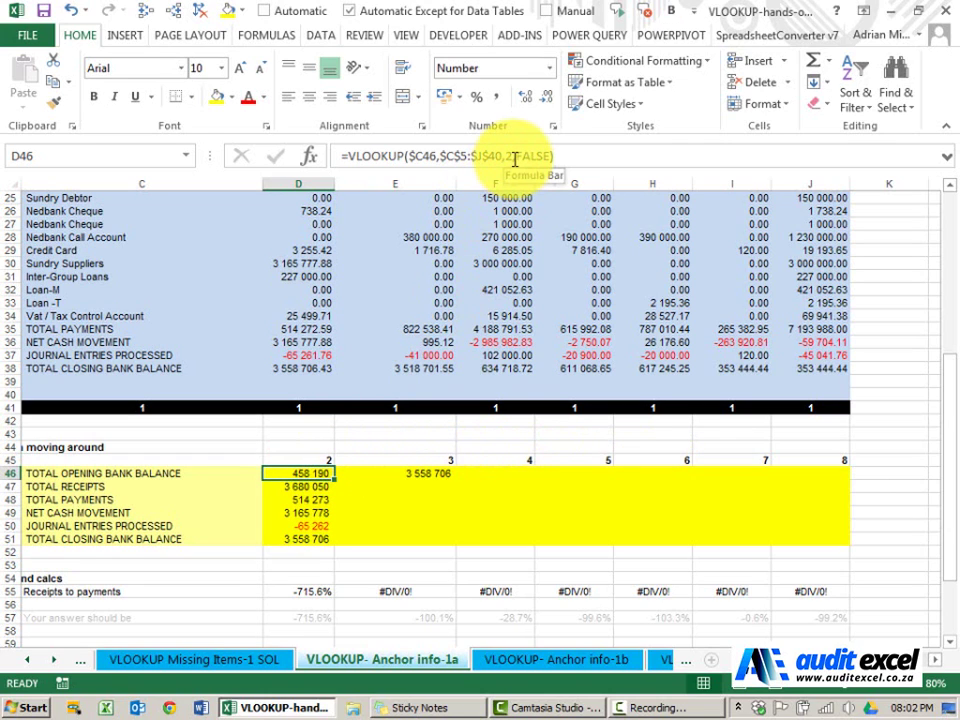
{"action": "left_click", "coordinate": [309, 156]}
{"action": "left_click_drag", "start_coordinate": [336, 296], "coordinate": [439, 394]}
{"action": "left_click", "coordinate": [588, 487]}
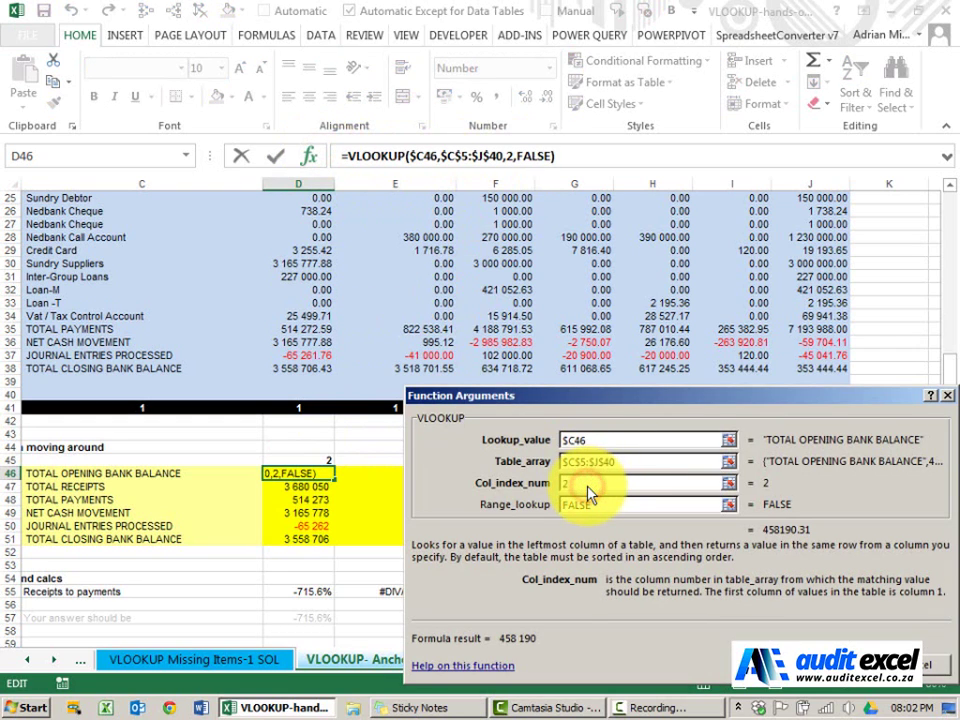
{"action": "left_click", "coordinate": [301, 459]}
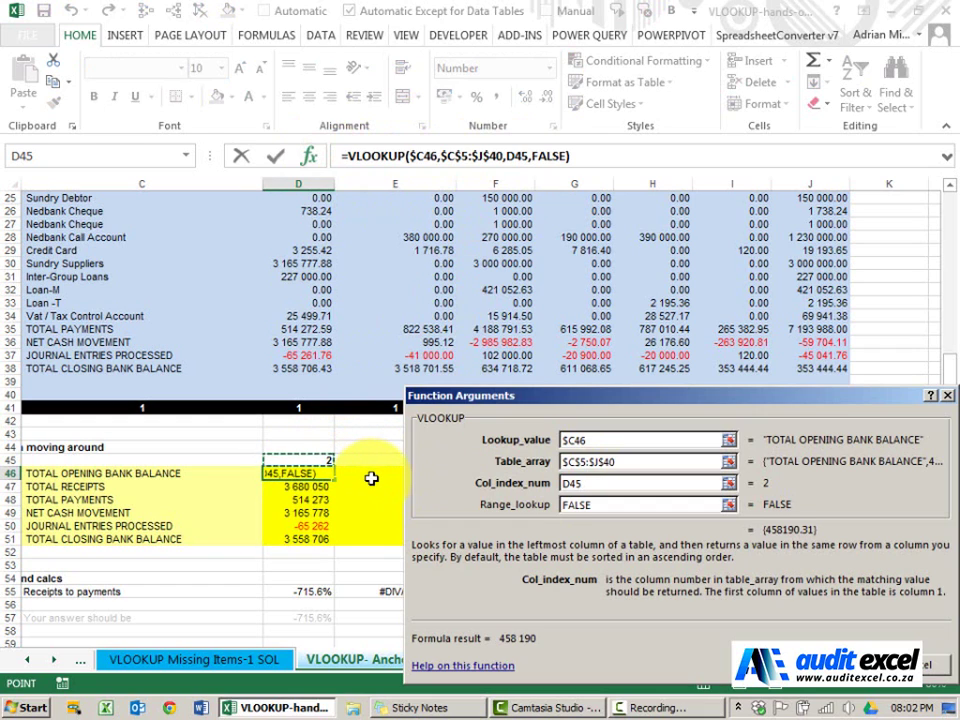
{"action": "left_click", "coordinate": [568, 483]}
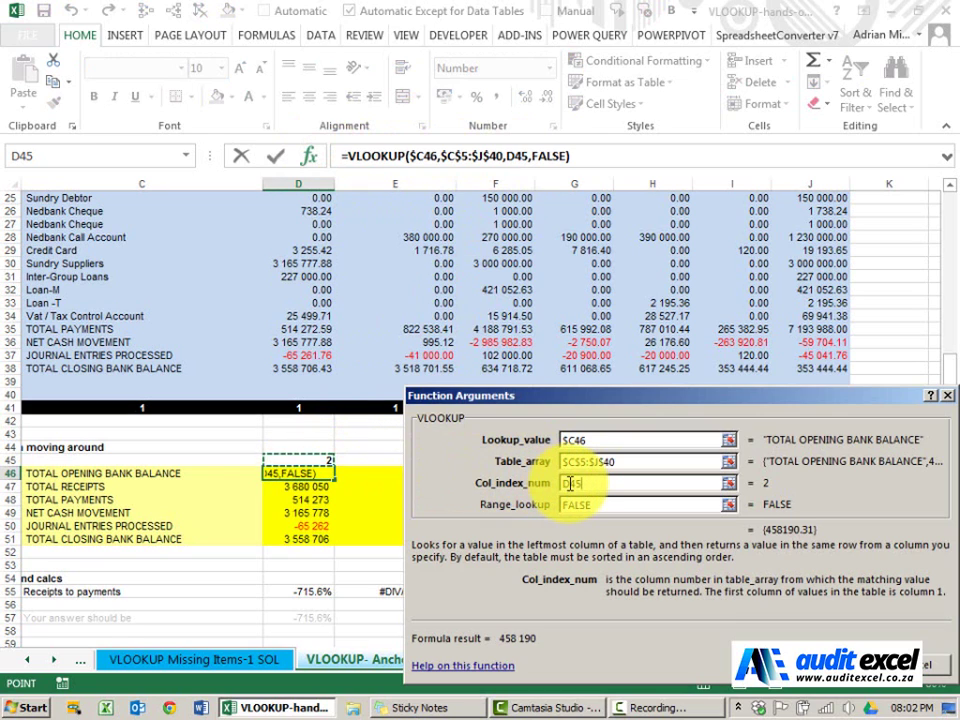
{"action": "left_click", "coordinate": [303, 460]}
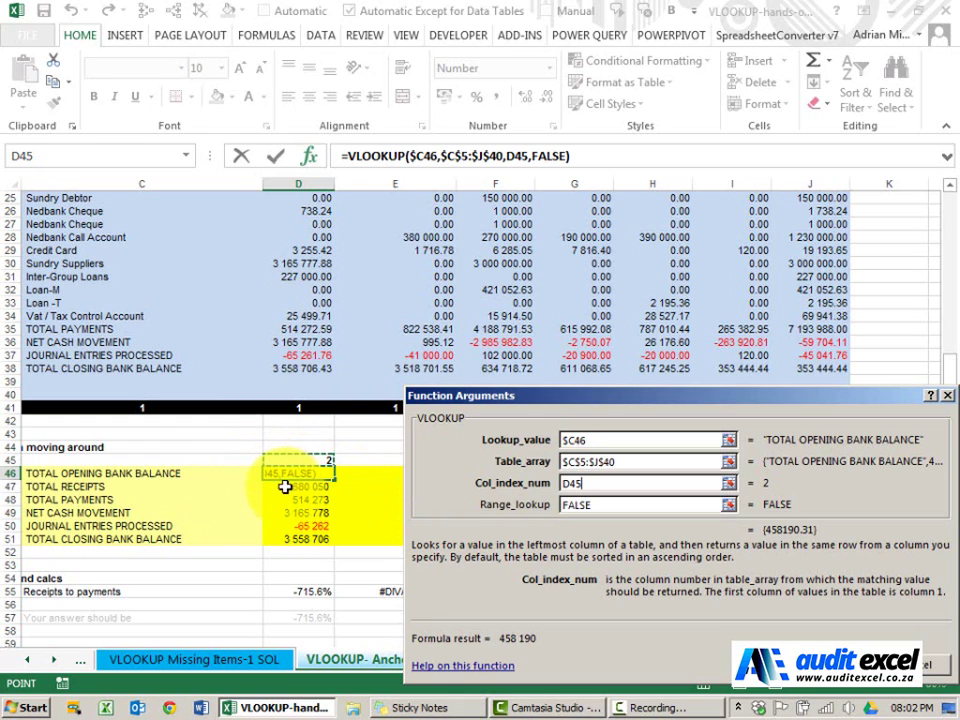
{"action": "left_click", "coordinate": [566, 483]}
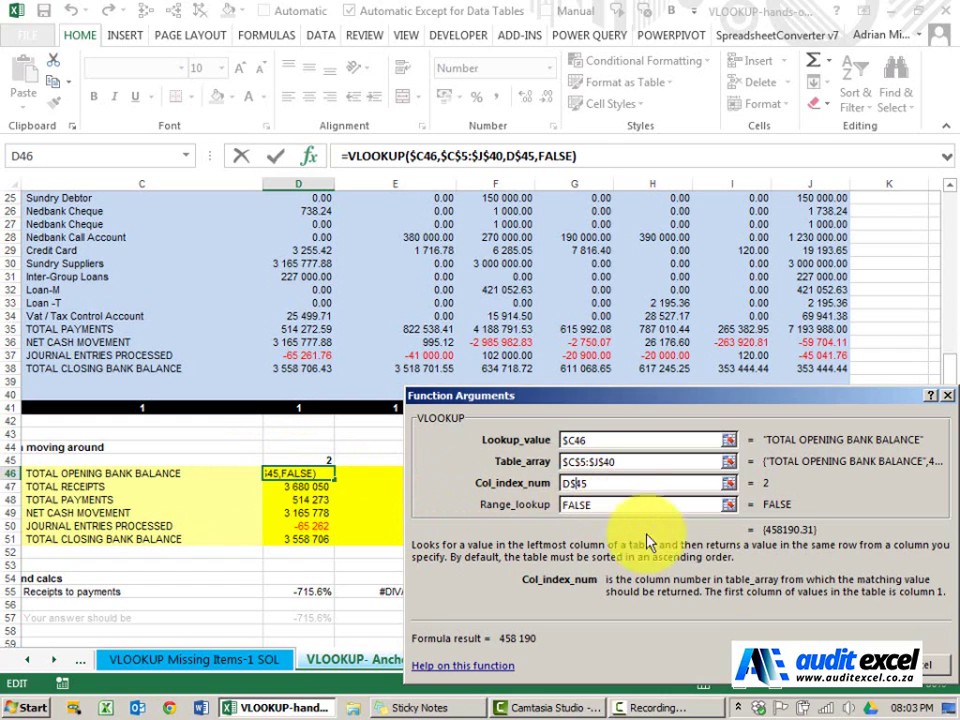
Confirm the D46 formula and fill it down to row 51 and across to column J.
{"action": "left_click", "coordinate": [868, 664]}
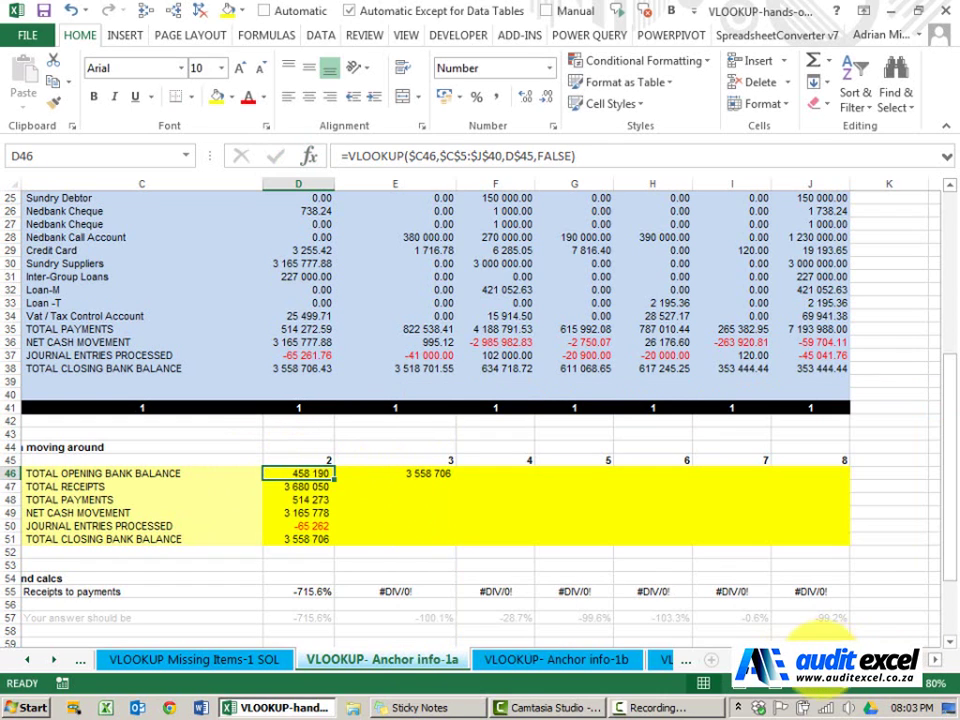
{"action": "double_click", "coordinate": [333, 480]}
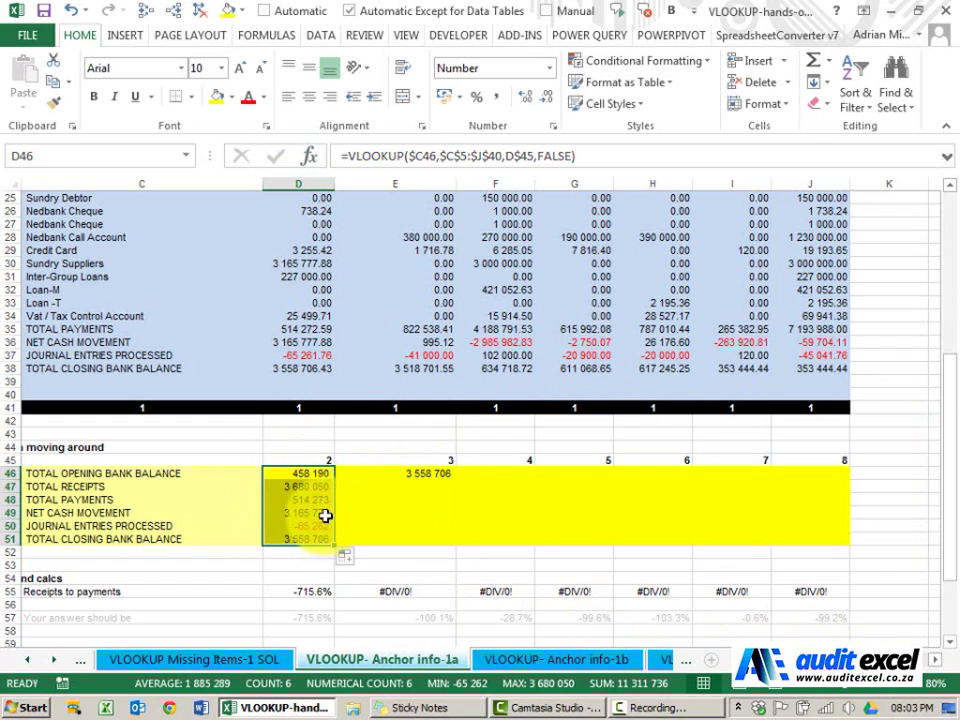
{"action": "left_click_drag", "start_coordinate": [333, 545], "coordinate": [821, 538]}
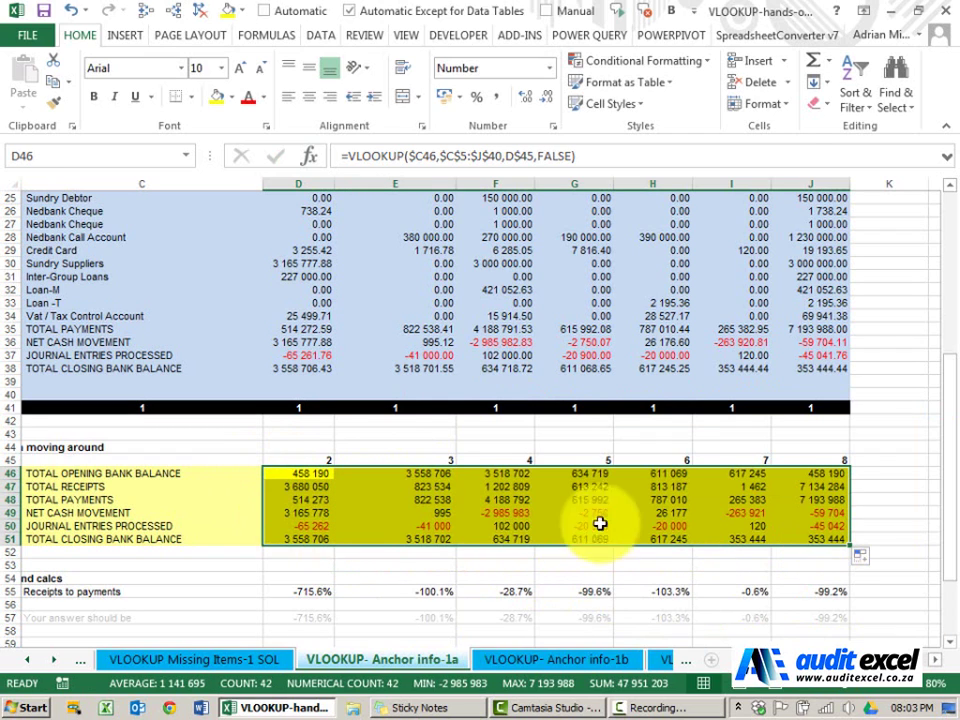
{"action": "left_click", "coordinate": [404, 474]}
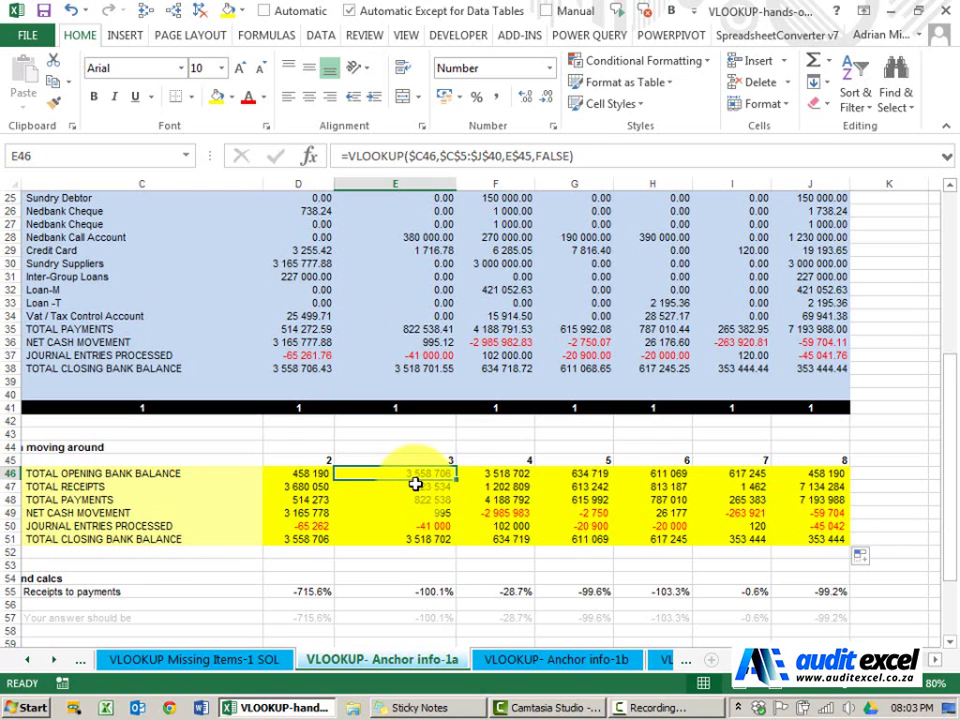
Trace the precedents of the receipts-to-payments ratio in D55.
{"action": "scroll", "coordinate": [415, 484], "scroll_direction": "down", "scroll_amount": 1}
{"action": "scroll", "coordinate": [415, 484], "scroll_direction": "down", "scroll_amount": 1}
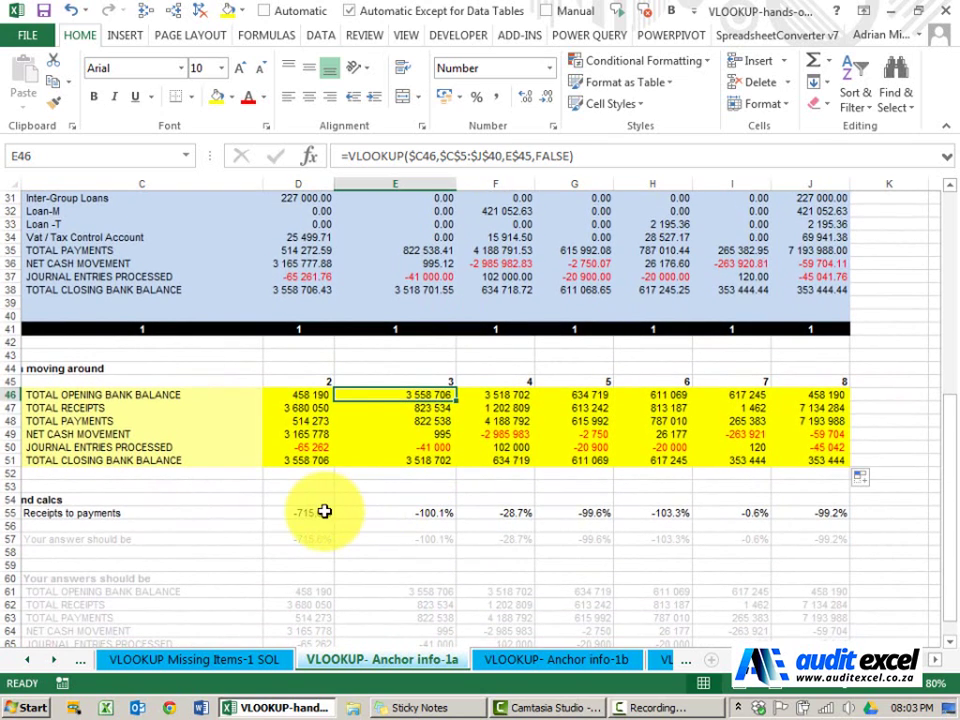
{"action": "left_click", "coordinate": [326, 510]}
{"action": "left_click", "coordinate": [146, 11]}
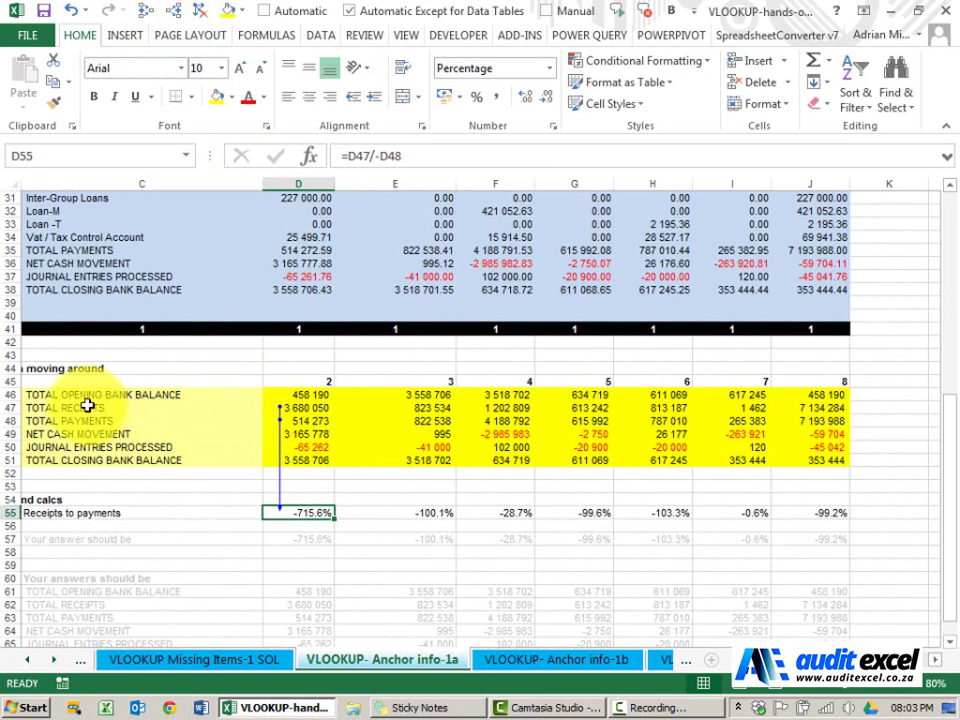
Select the filled lookup block D46:J51.
{"action": "scroll", "coordinate": [300, 422], "scroll_direction": "up", "scroll_amount": 3}
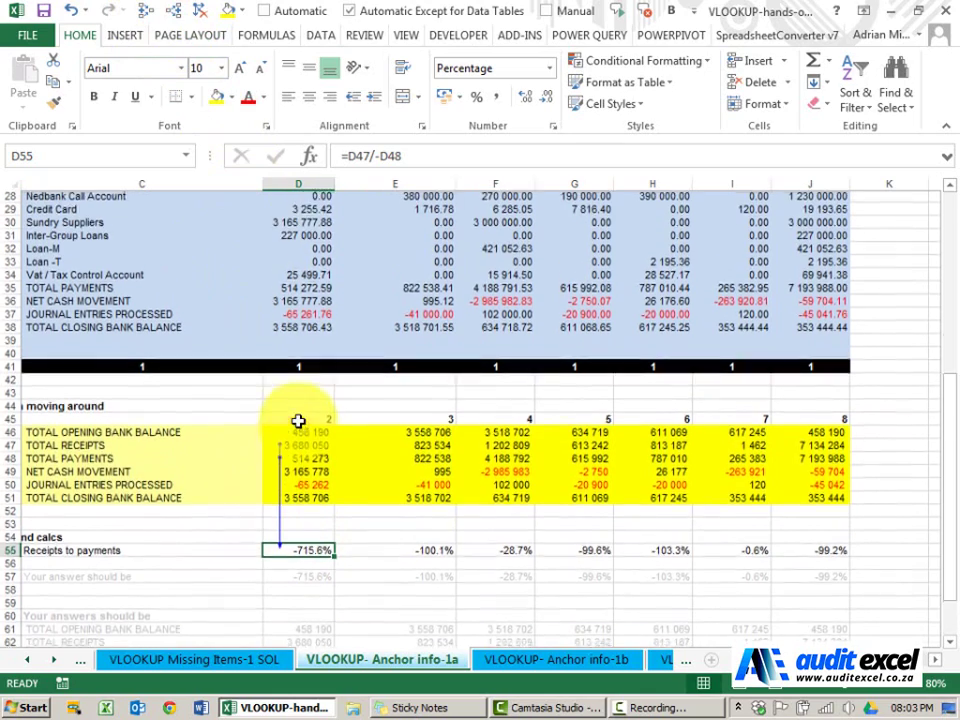
{"action": "scroll", "coordinate": [195, 370], "scroll_direction": "down", "scroll_amount": 2}
{"action": "left_click_drag", "start_coordinate": [306, 434], "coordinate": [802, 496]}
Copy the block and paste it at D46 on the VLOOKUP- Anchor info-1b sheet.
{"action": "key", "text": "ctrl+c"}
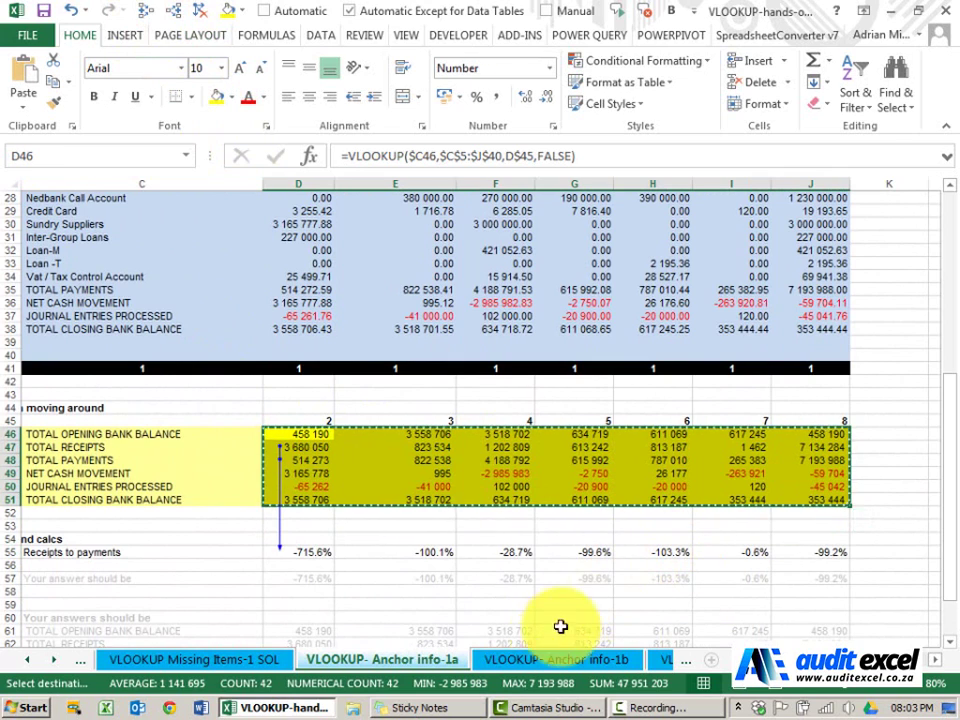
{"action": "left_click", "coordinate": [537, 660]}
{"action": "scroll", "coordinate": [512, 606], "scroll_direction": "up", "scroll_amount": 5}
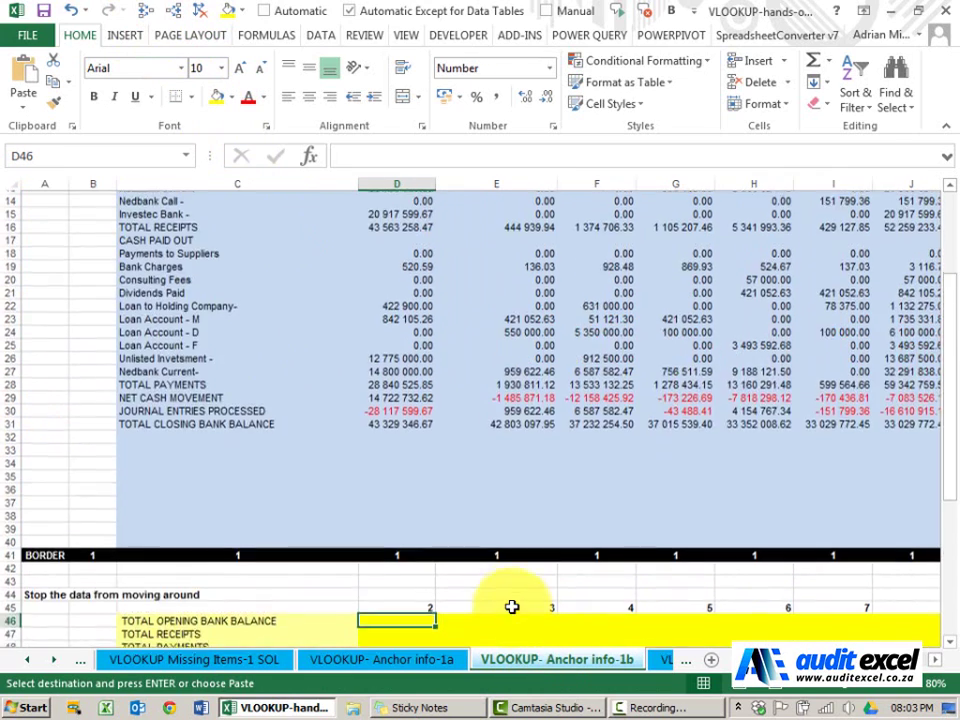
{"action": "scroll", "coordinate": [155, 600], "scroll_direction": "down", "scroll_amount": 6}
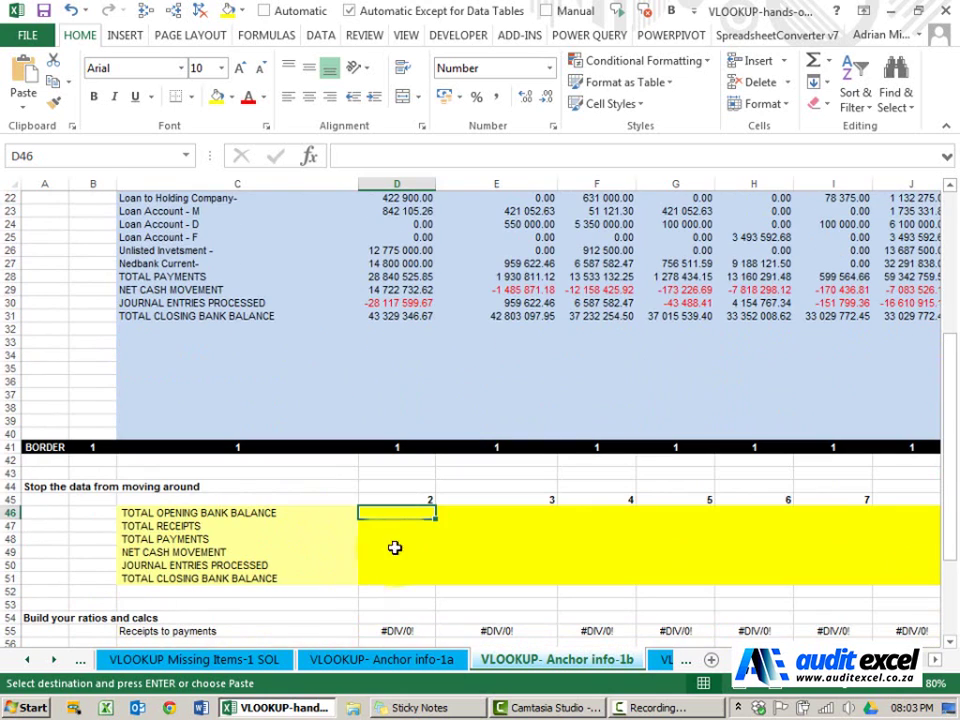
{"action": "key", "text": "ctrl+v"}
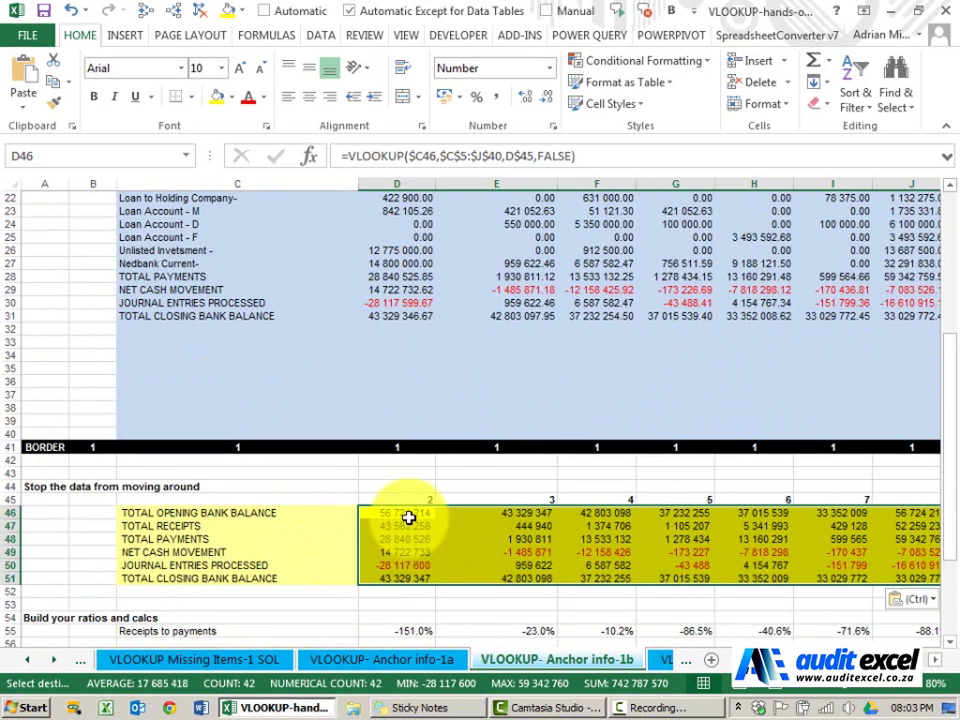
Check the pasted formulas, comparing D50's journal entries total with the source in D30.
{"action": "left_click", "coordinate": [408, 514]}
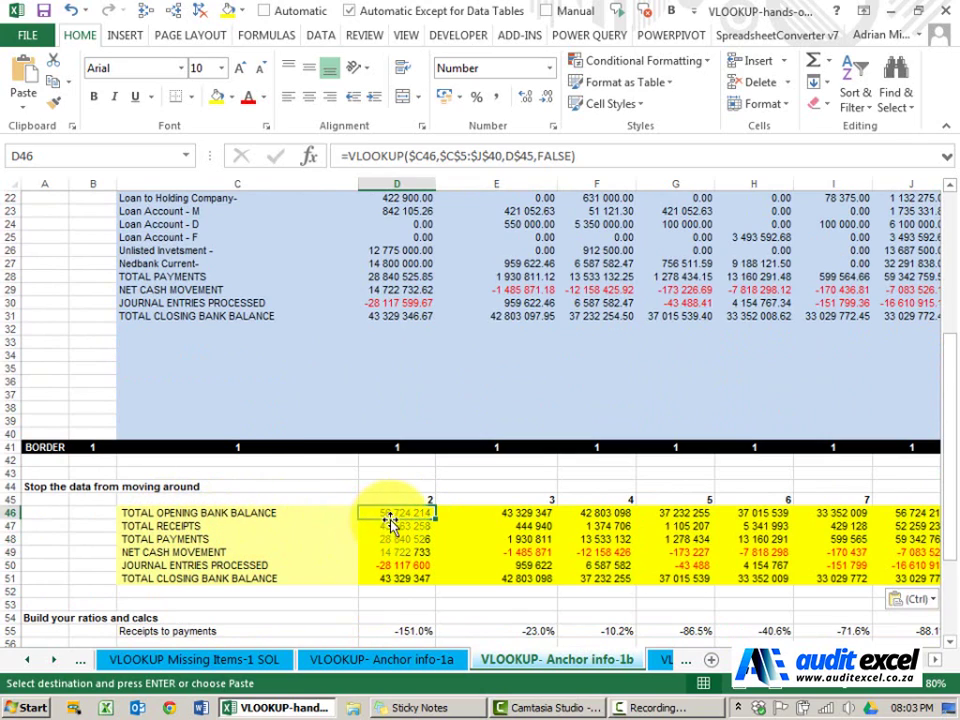
{"action": "scroll", "coordinate": [390, 522], "scroll_direction": "up", "scroll_amount": 7}
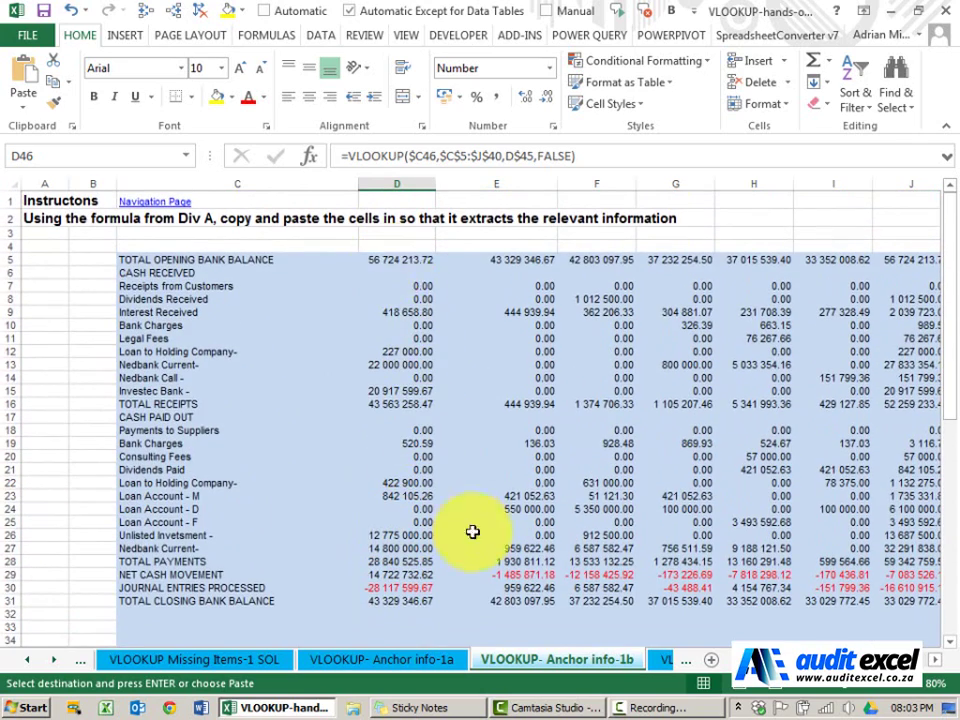
{"action": "scroll", "coordinate": [472, 532], "scroll_direction": "down", "scroll_amount": 7}
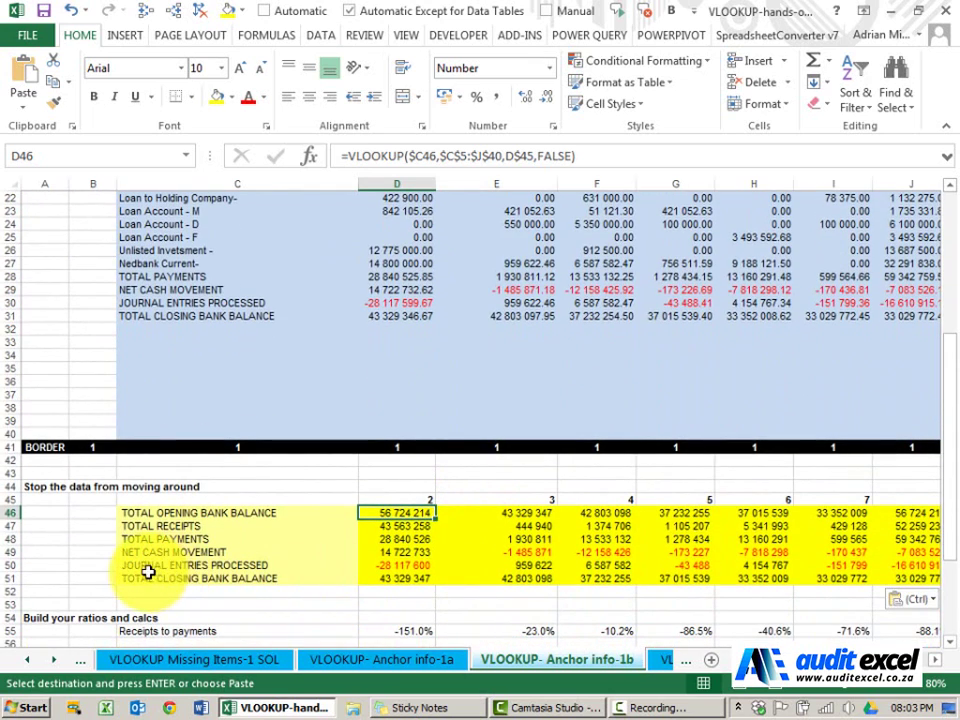
{"action": "left_click", "coordinate": [405, 567]}
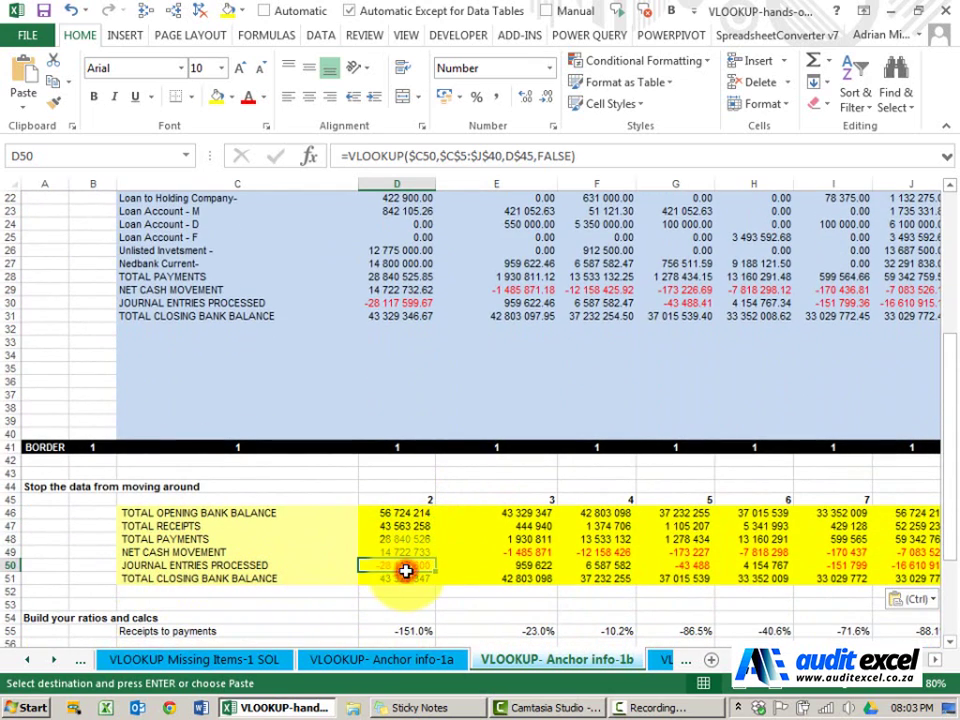
{"action": "left_click", "coordinate": [405, 302]}
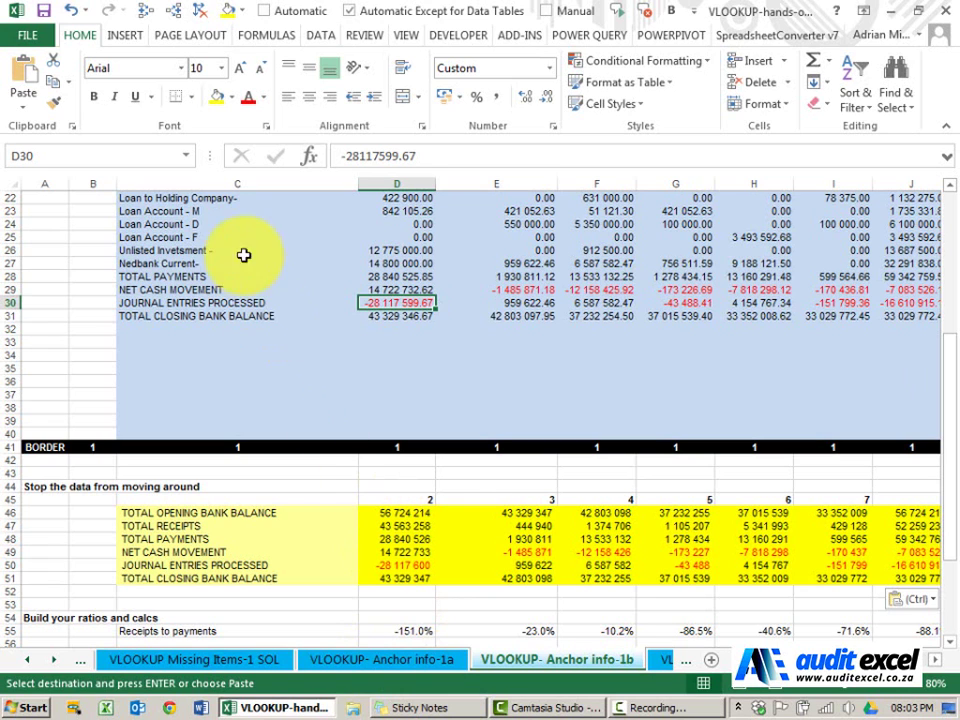
{"action": "scroll", "coordinate": [423, 502], "scroll_direction": "down", "scroll_amount": 1}
{"action": "key", "text": "ctrl+v"}
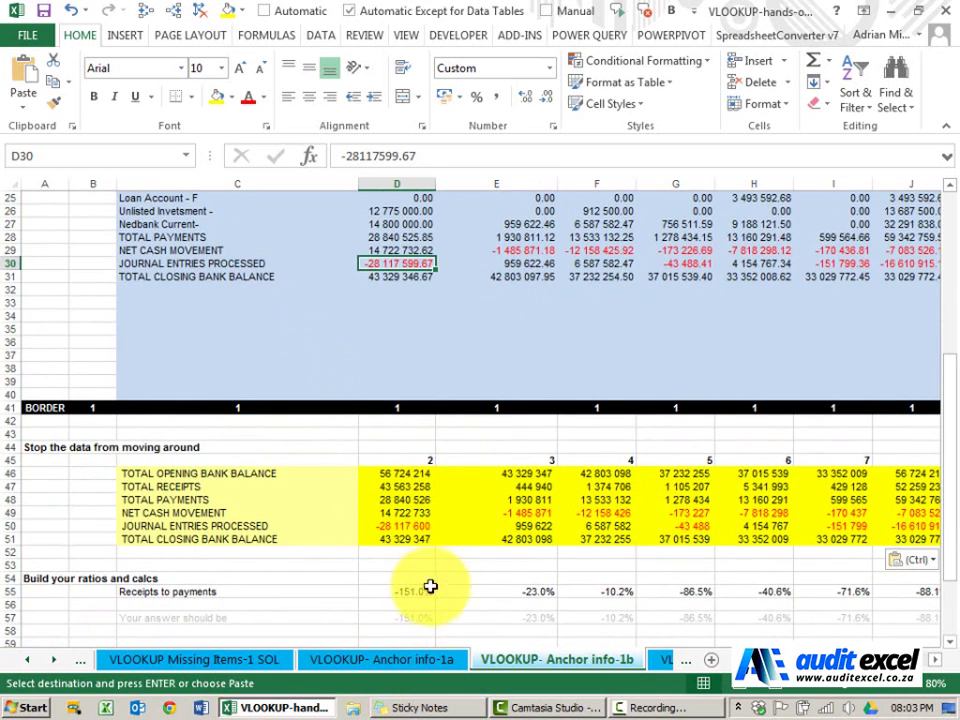